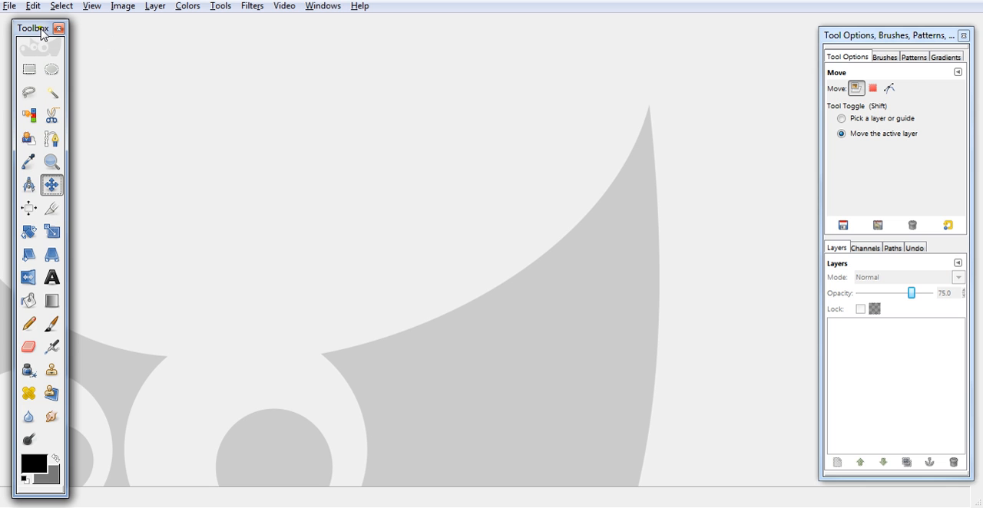
- Move the floating tool options and layers dock slightly inward from the workspace edge
left_click(925, 37)
left_click_drag(924, 37, 911, 33)
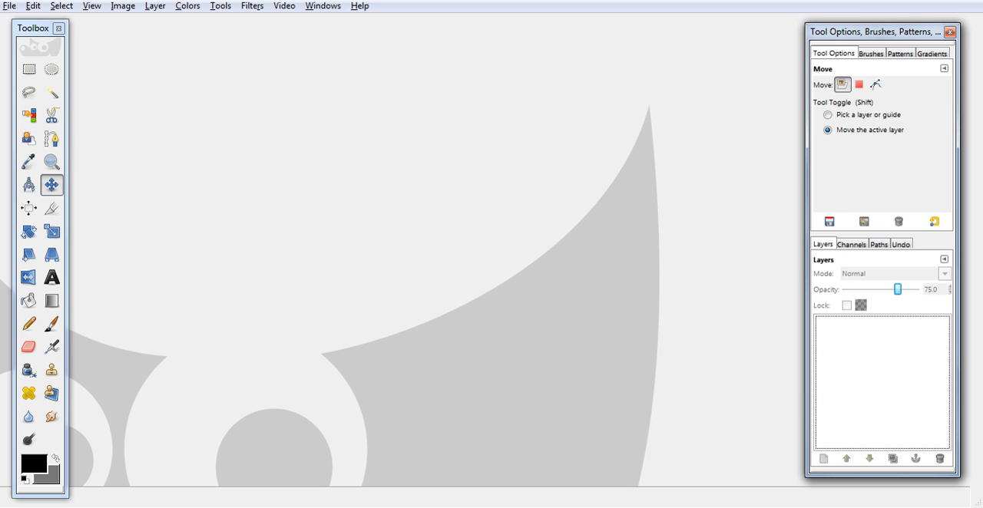
- Open the template image vneck.jpg from the Pictures/temps/tops/VeeNecks folder
left_click(10, 8)
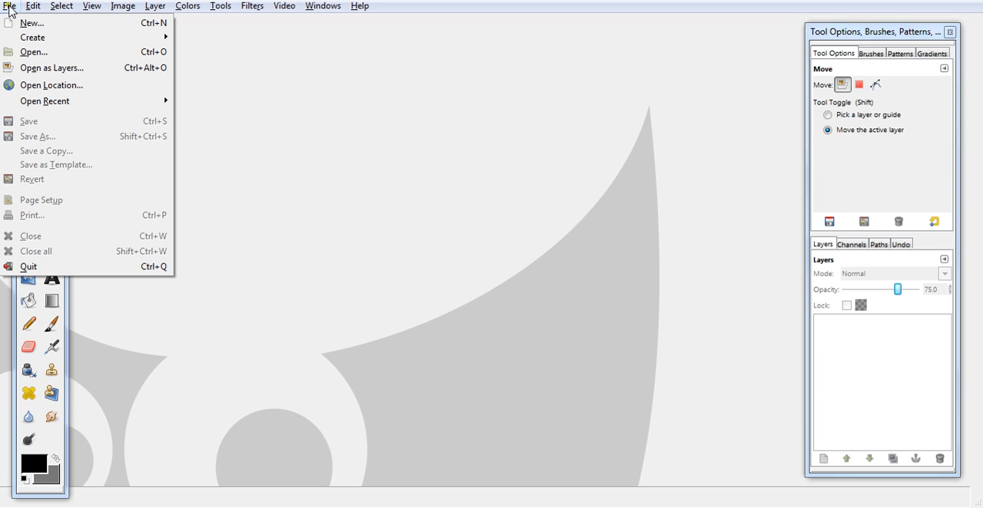
left_click(59, 55)
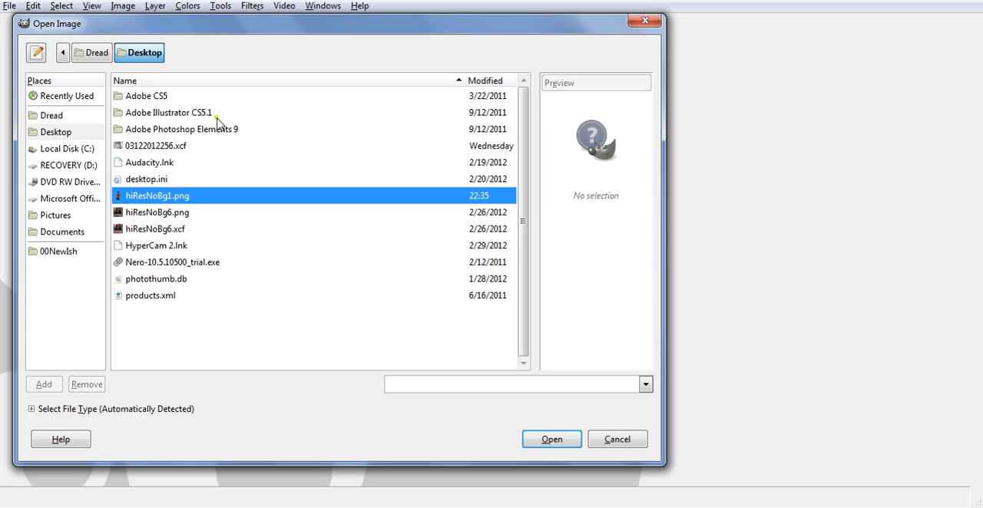
left_click(63, 216)
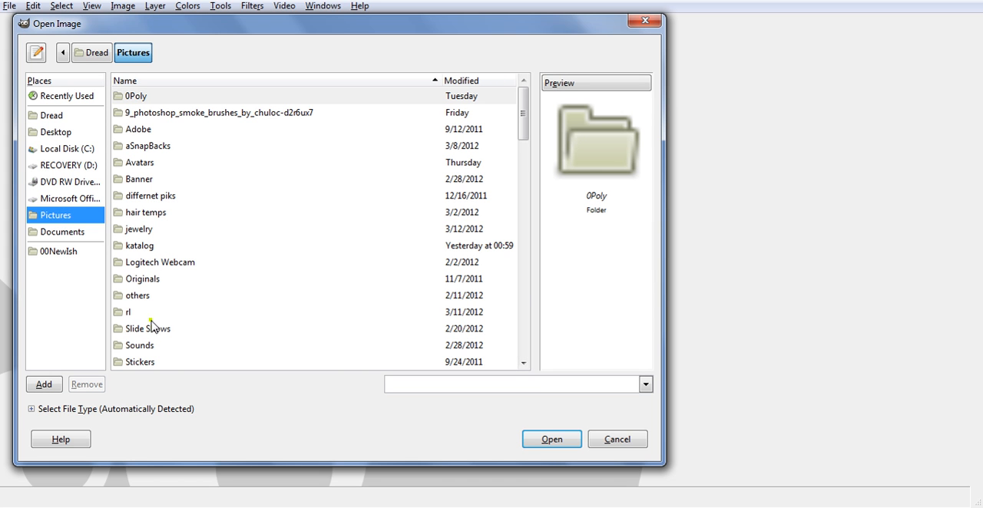
left_click_drag(523, 125, 525, 146)
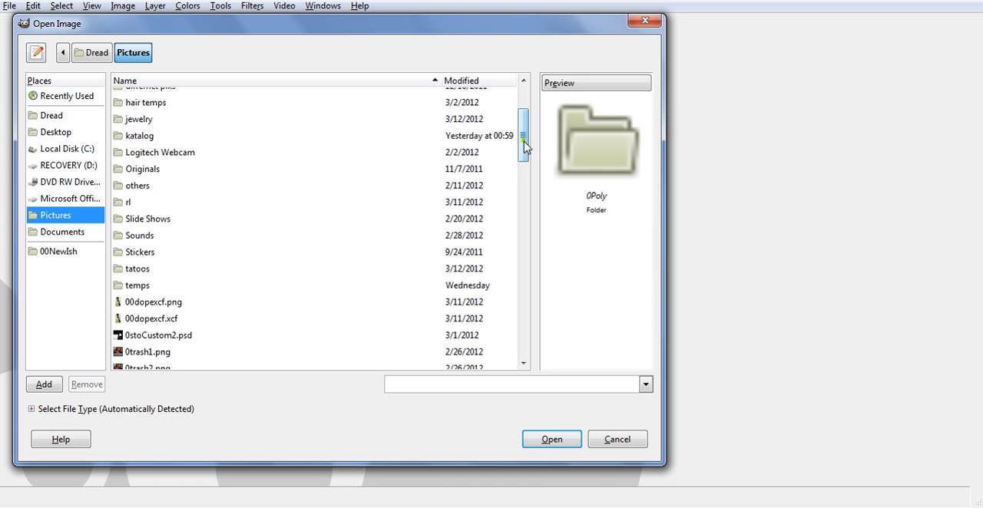
double_click(138, 286)
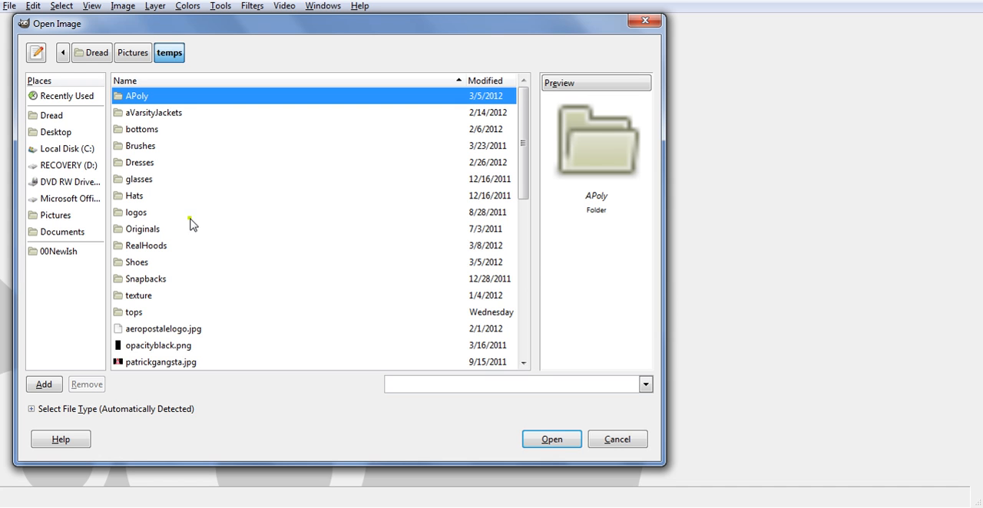
double_click(144, 312)
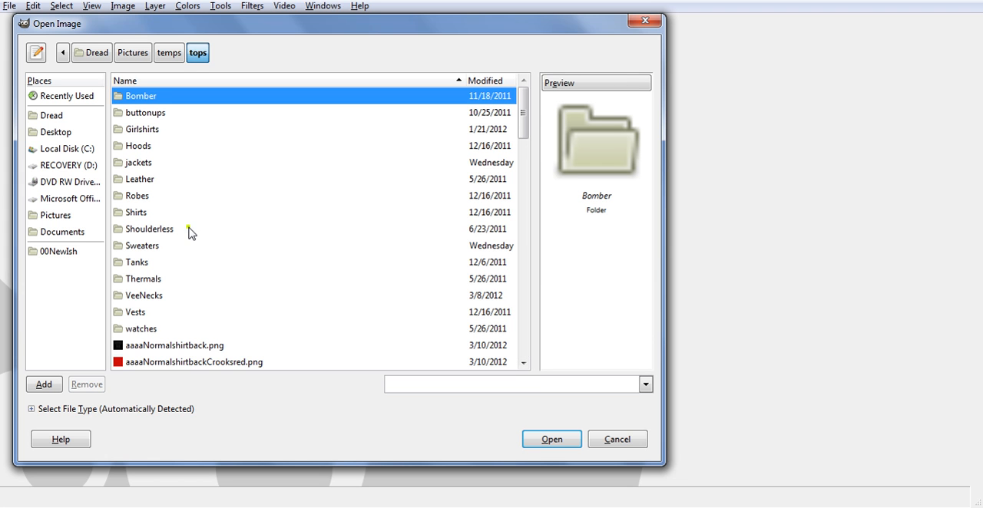
double_click(137, 297)
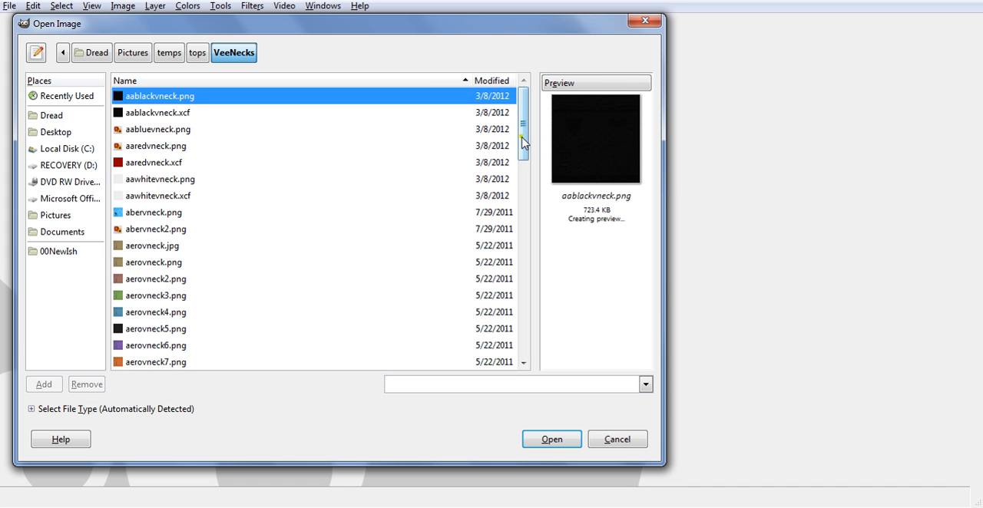
left_click_drag(522, 141, 523, 349)
left_click(150, 298)
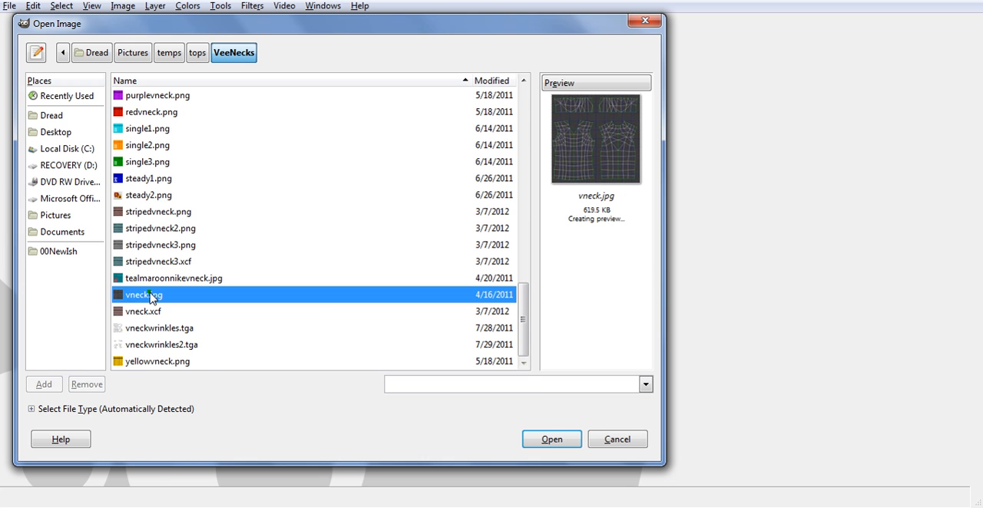
double_click(150, 297)
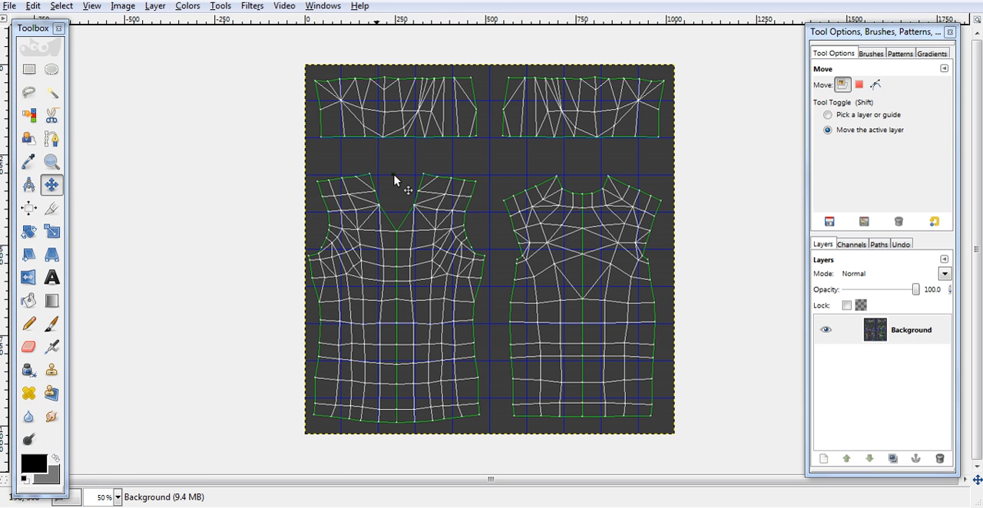
left_click(52, 162)
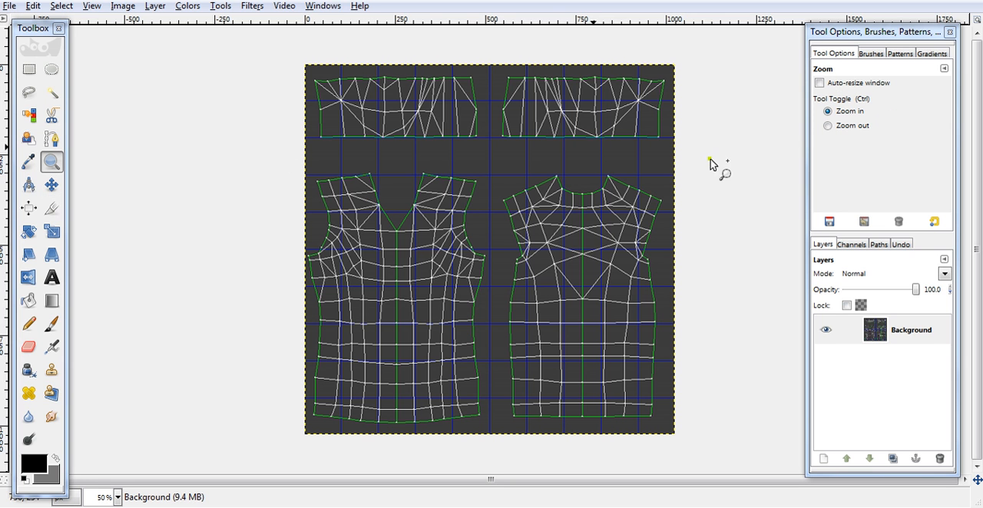
left_click_drag(304, 60, 735, 171)
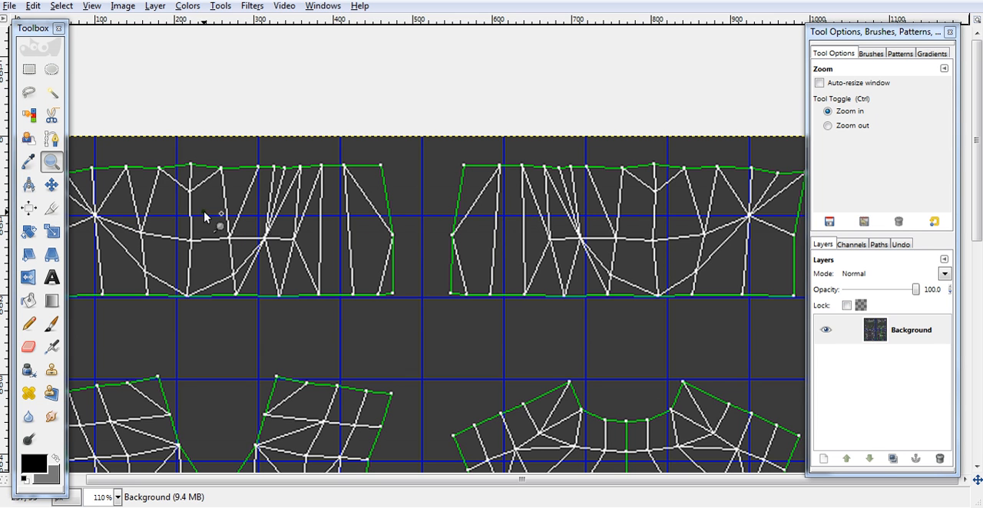
left_click(487, 254, "ctrl")
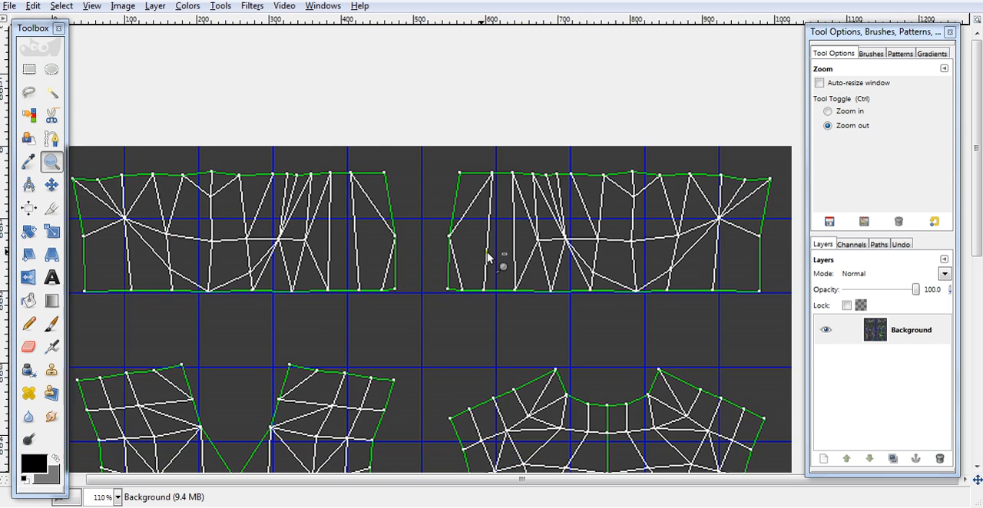
left_click(487, 254, "ctrl")
left_click(487, 251, "ctrl")
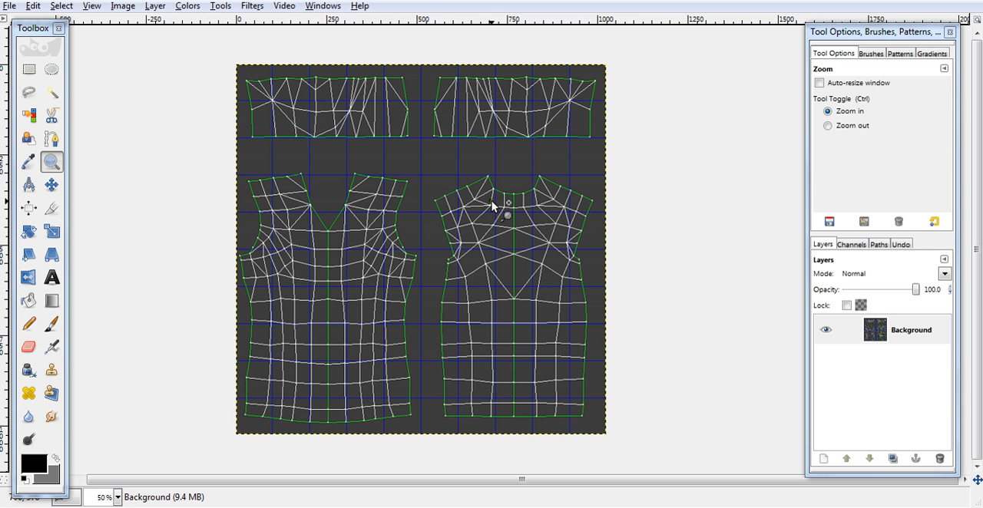
- Set the foreground color to the orange preset ff5f00
left_click(41, 468)
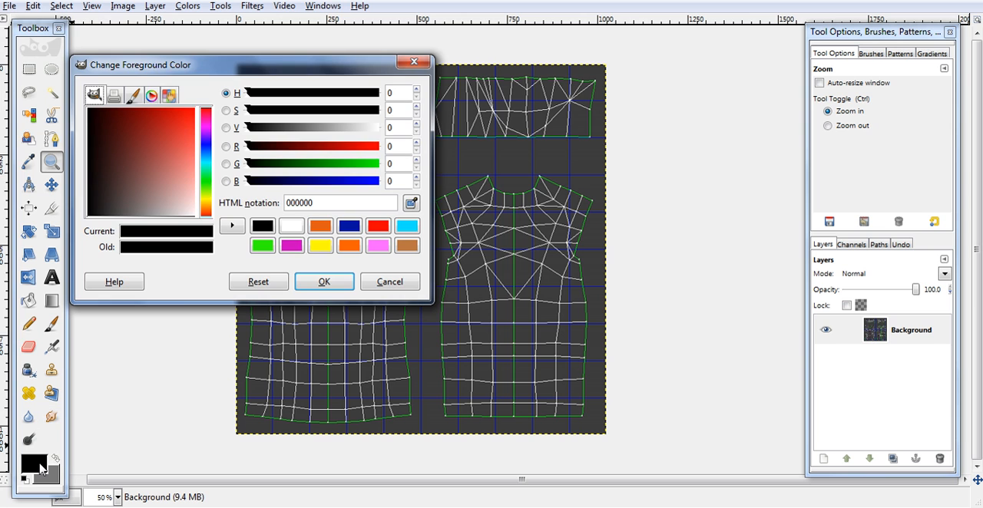
left_click(350, 245)
left_click(324, 282)
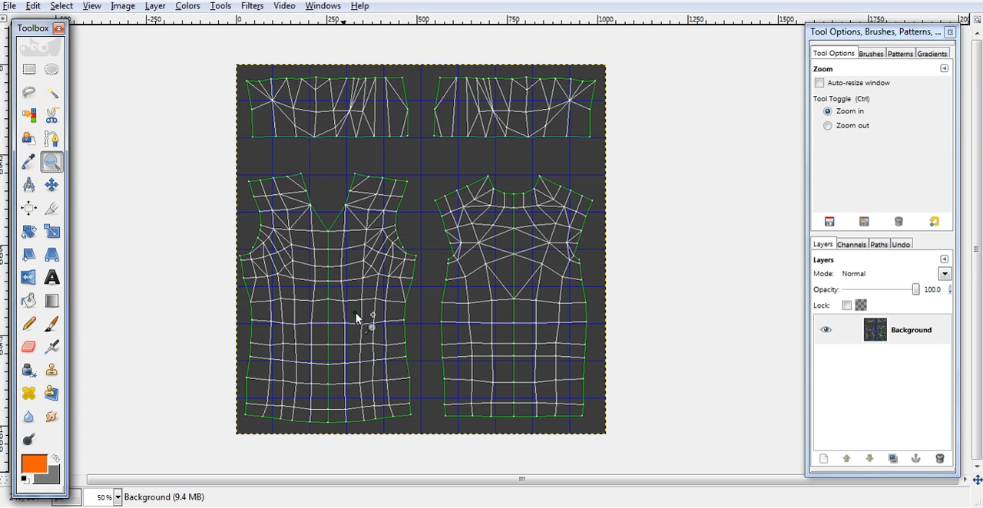
- Add a new transparent layer above the Background and name it color
left_click(825, 461)
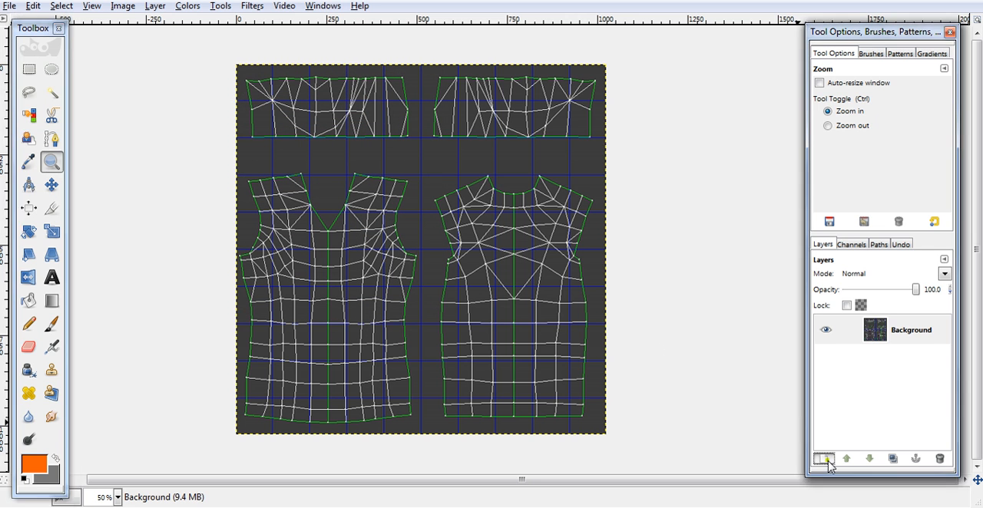
left_click(143, 253)
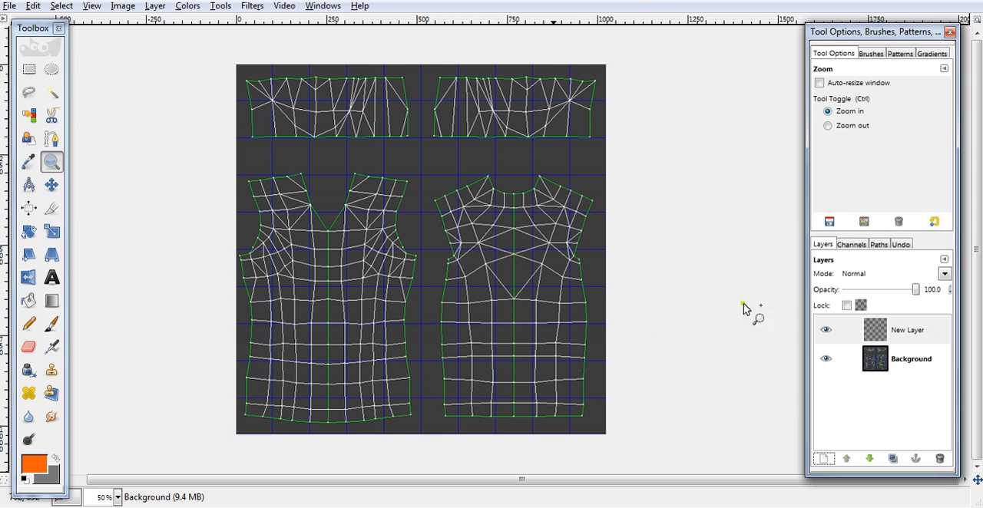
double_click(913, 338)
type("color")
key("Return")
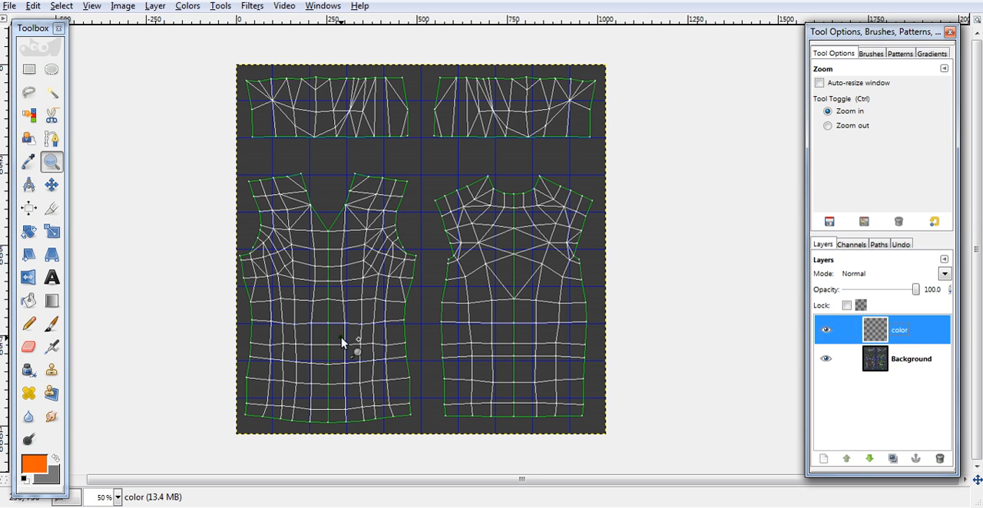
- Fill the color layer with the orange foreground color
left_click_drag(30, 467, 388, 325)
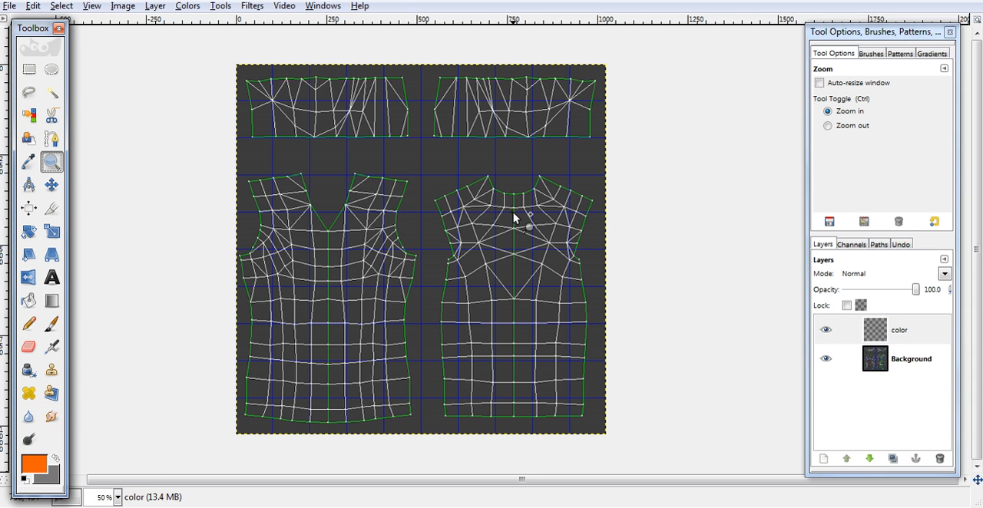
left_click(35, 6)
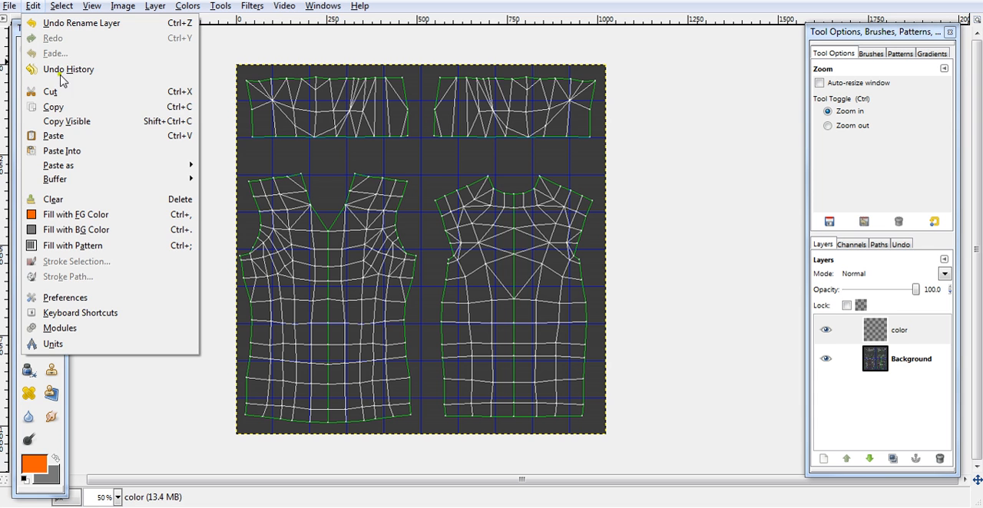
left_click(69, 215)
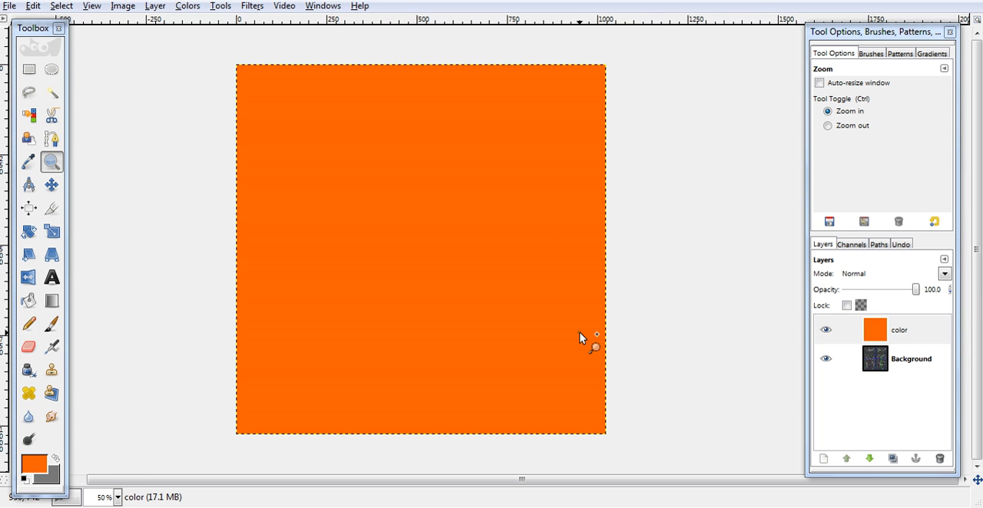
- Set the color layer's blending mode to Screen so the template wireframe shows through
left_click_drag(919, 287, 943, 281)
left_click(943, 275)
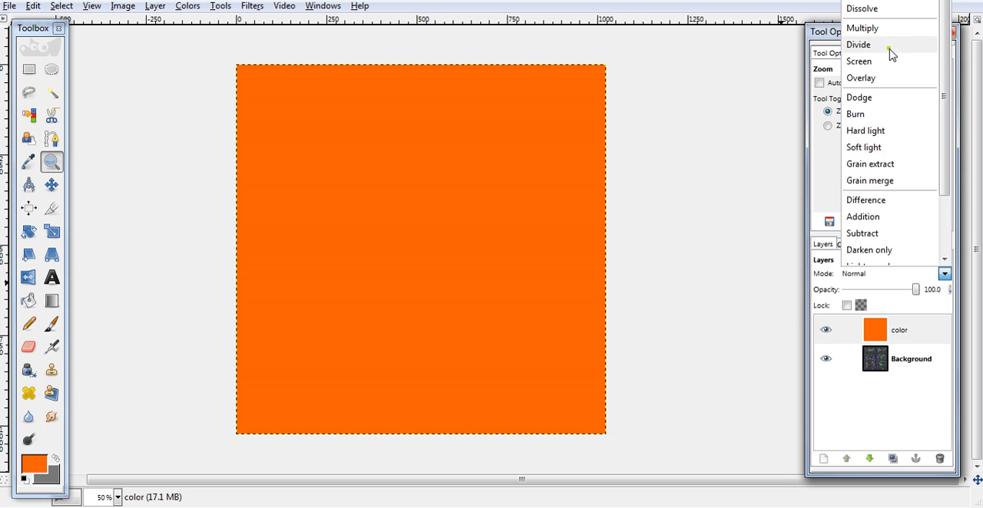
left_click(859, 62)
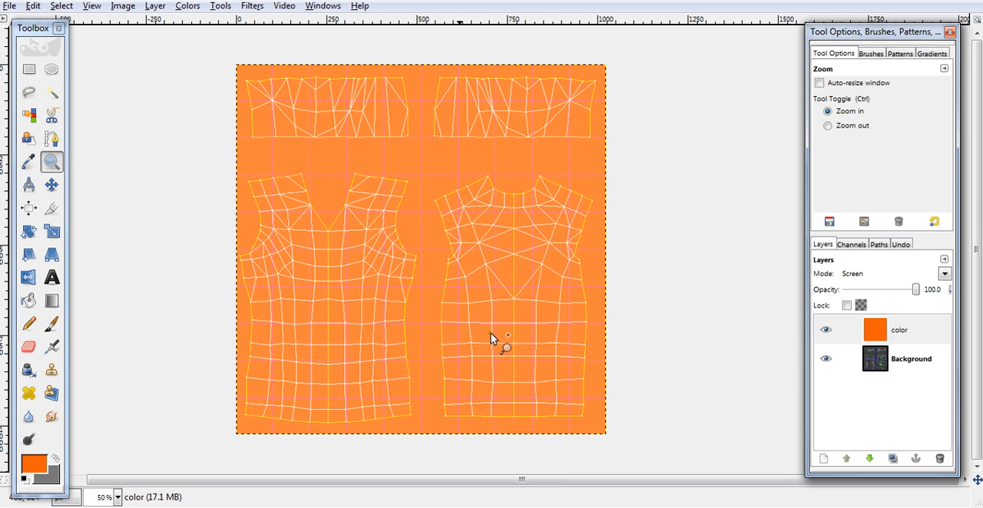
- Add a new 1024 x 1024 px transparent layer above the color layer and name it wrinkles
left_click(823, 458)
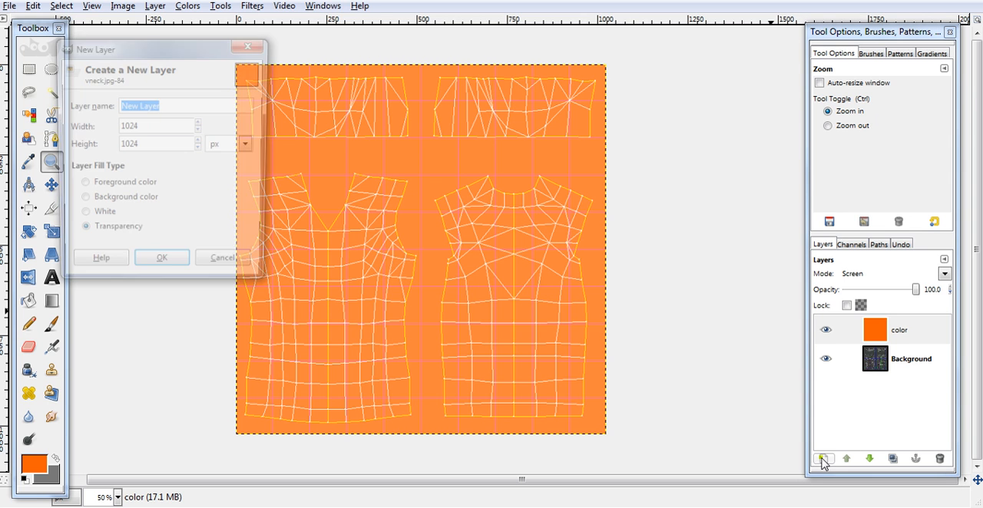
left_click(161, 269)
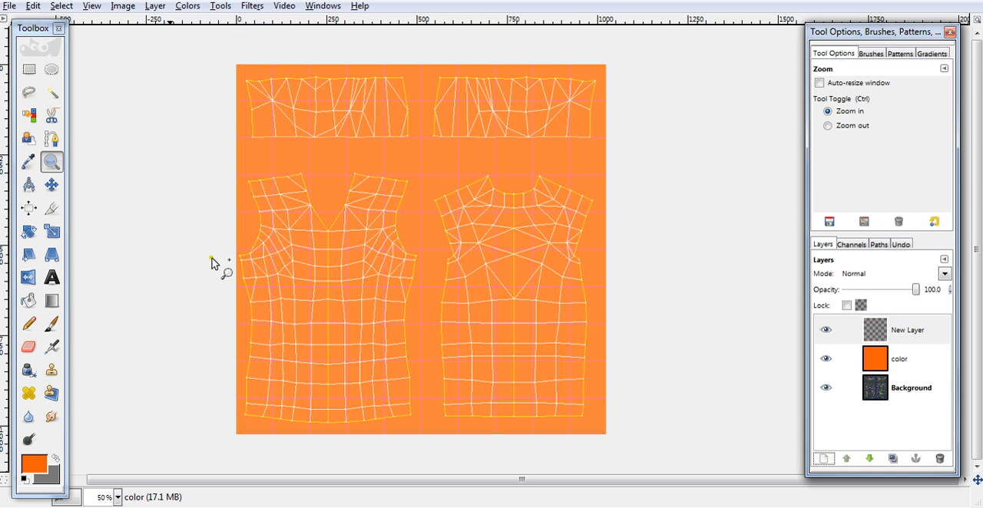
double_click(899, 330)
type("wrinkles")
key("Return")
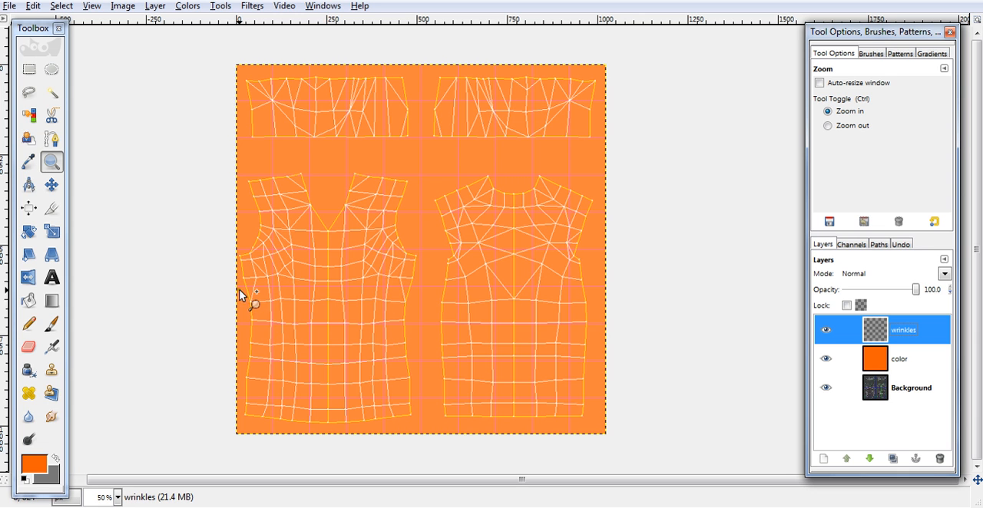
- Set up the Paintbrush with white as foreground color, black as background color and the Circle (15) brush
left_click(51, 324)
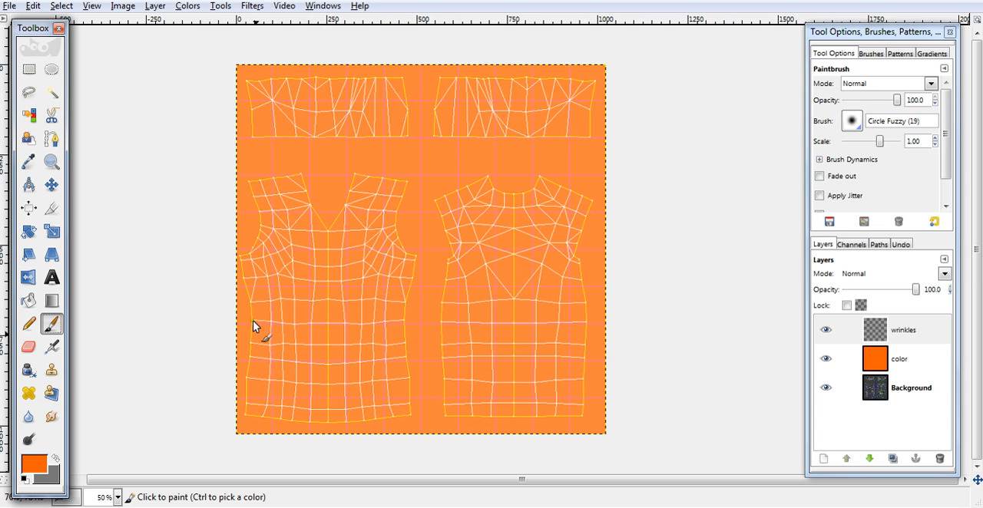
left_click(35, 463)
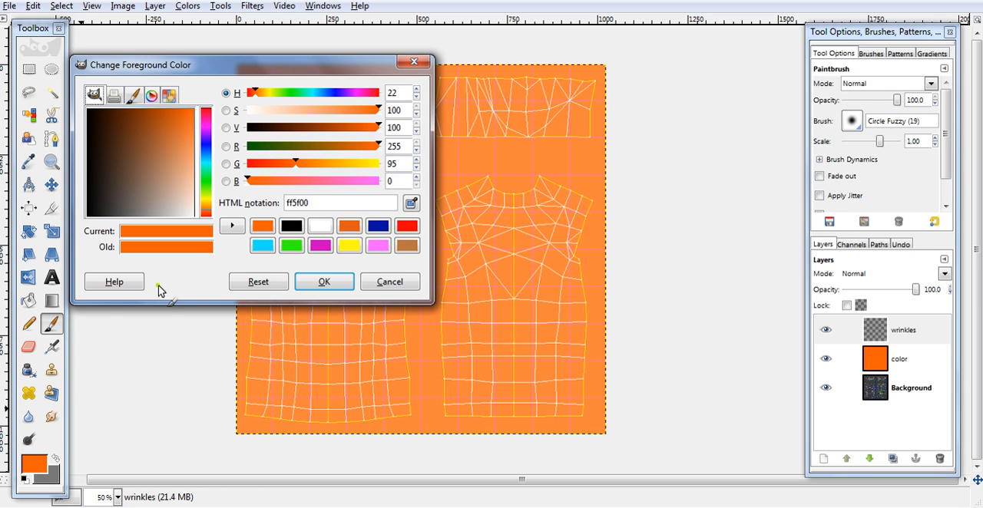
left_click(320, 225)
left_click(324, 279)
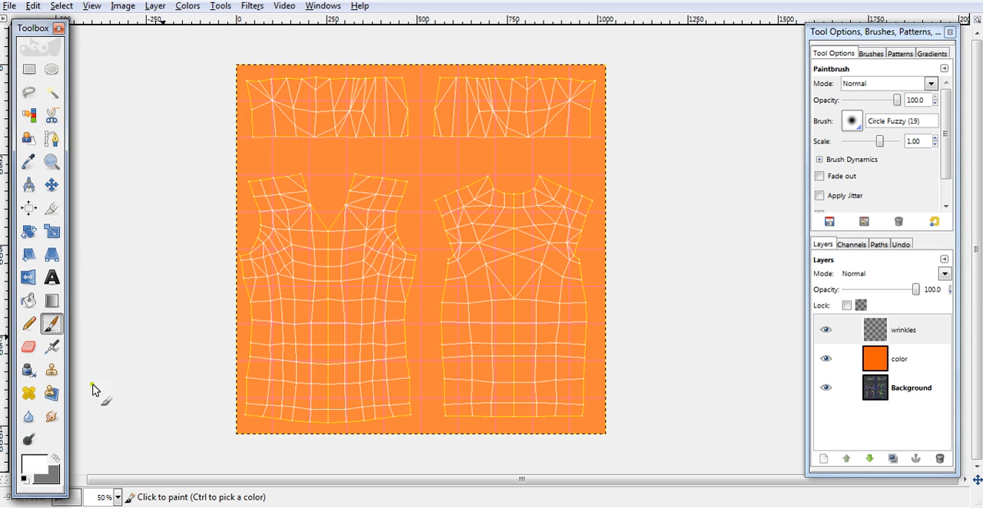
left_click(57, 458)
left_click(38, 463)
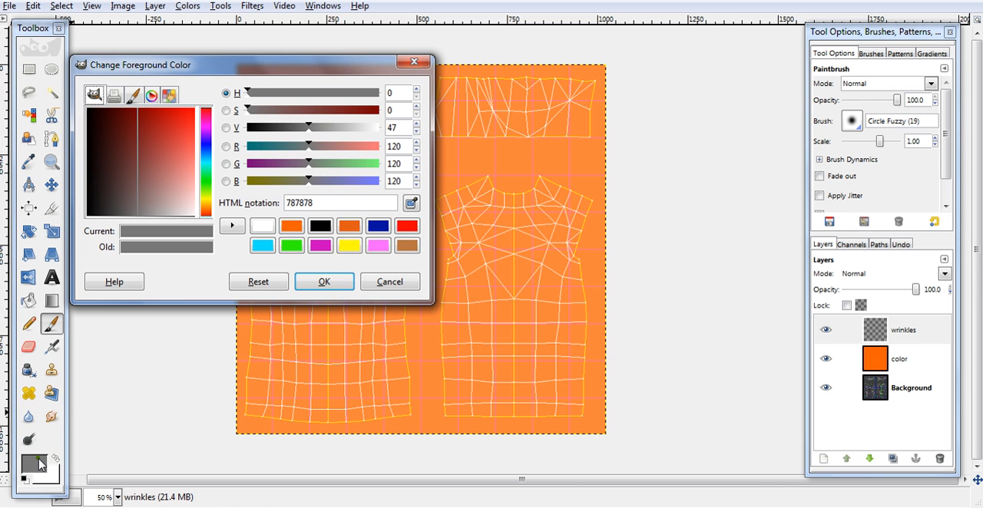
left_click(320, 225)
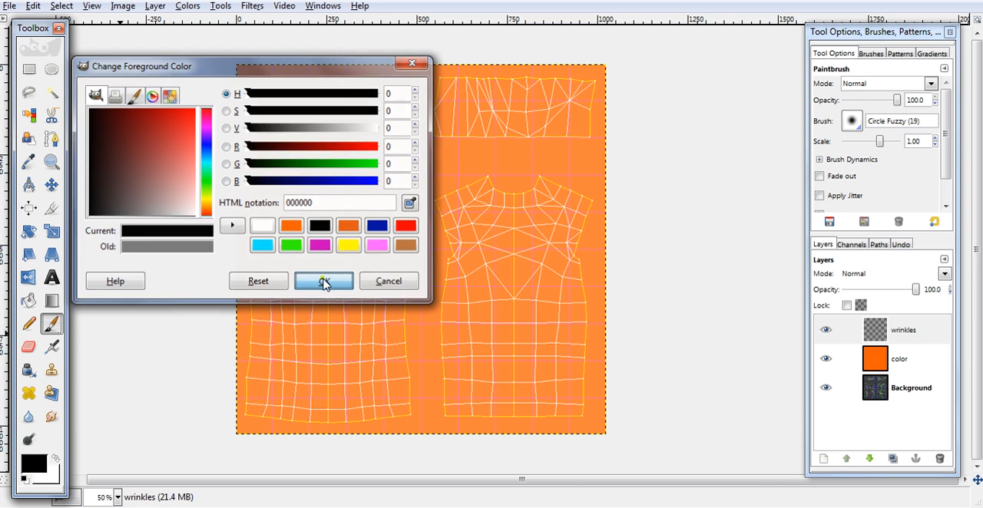
left_click(324, 281)
left_click(58, 455)
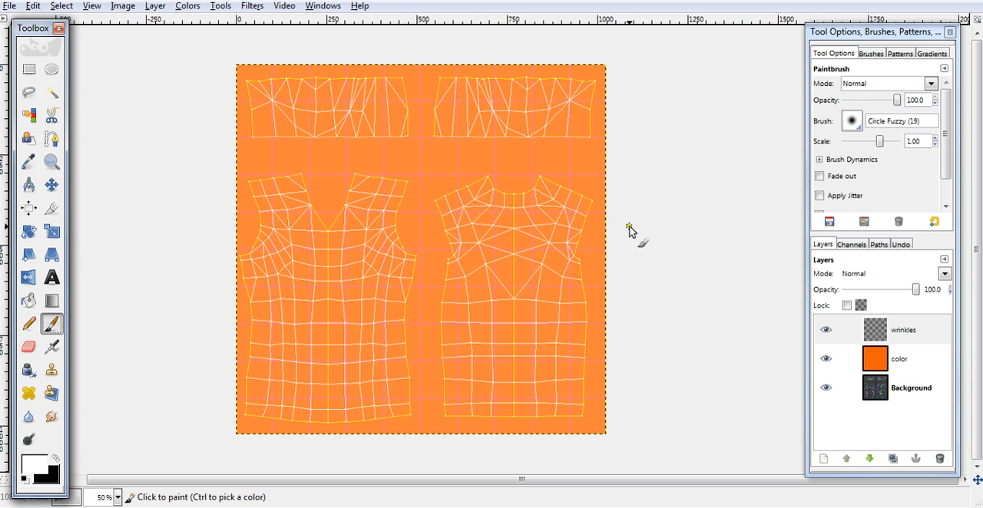
left_click(854, 122)
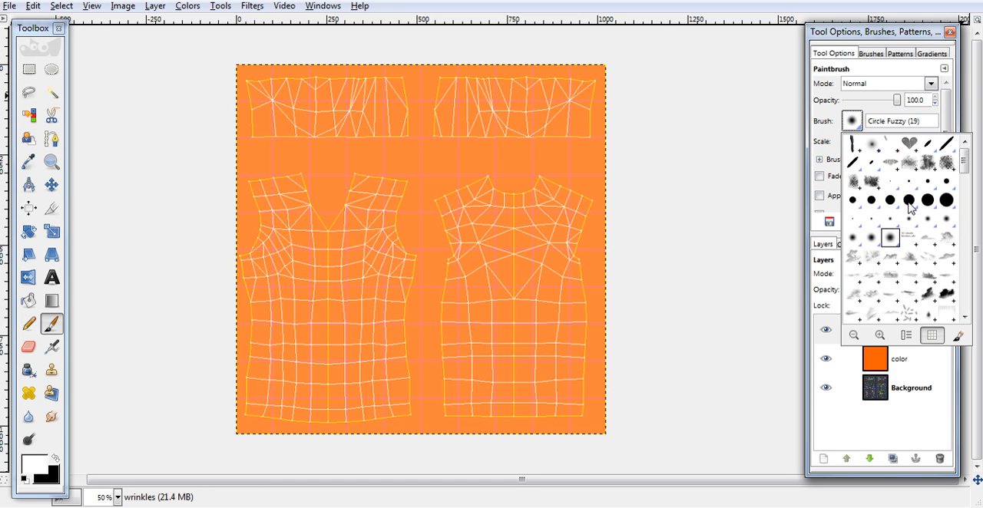
left_click(908, 201)
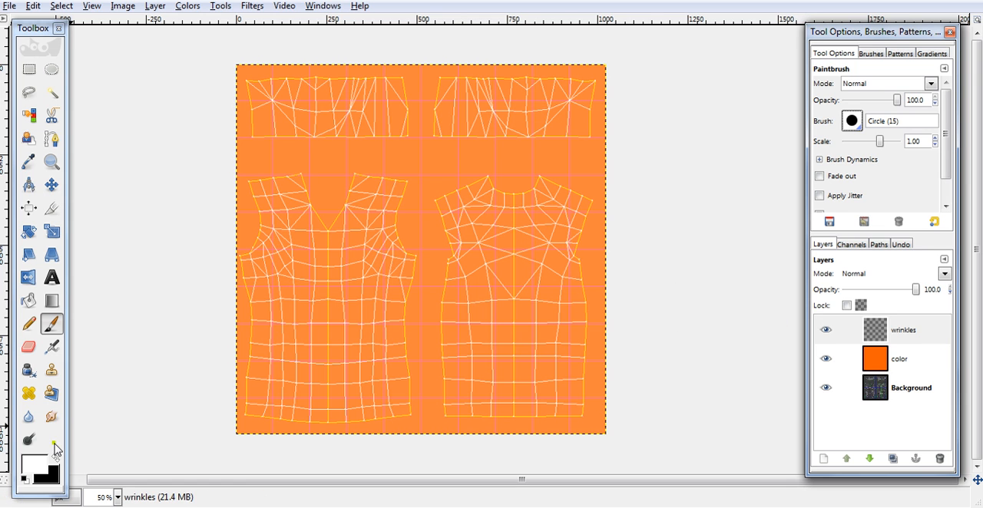
- Try a white wrinkle stroke across the lower part of the shirt front with the Circle Fuzzy (19) brush
left_click(858, 124)
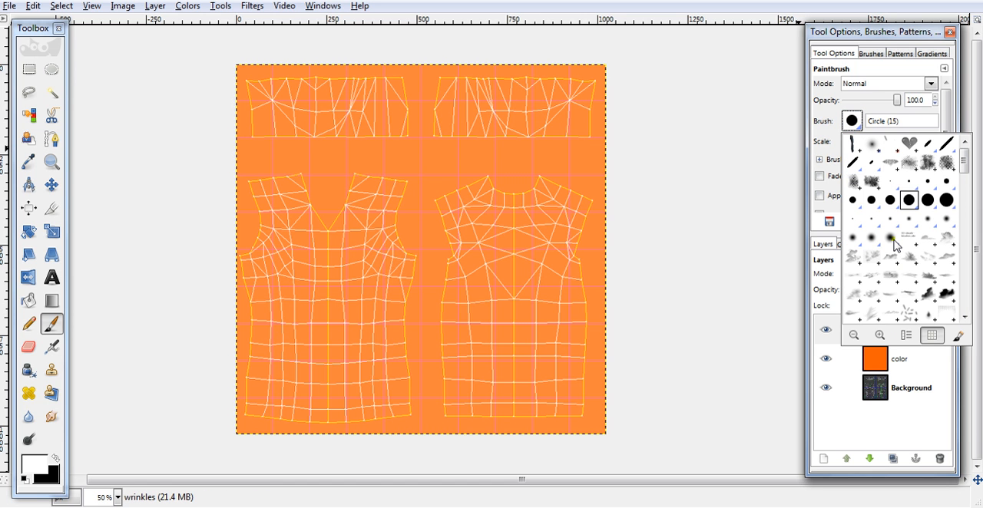
left_click(893, 240)
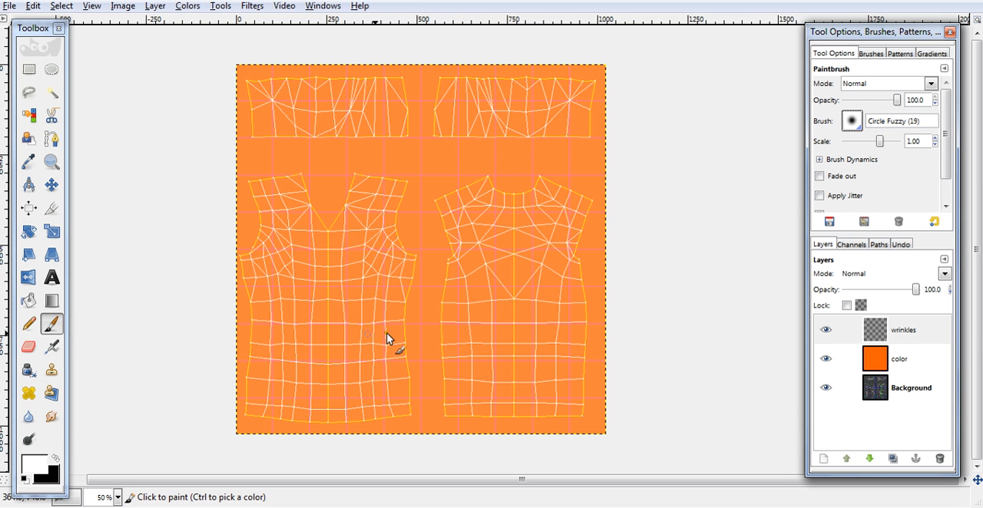
left_click(52, 165)
left_click_drag(197, 151, 453, 449)
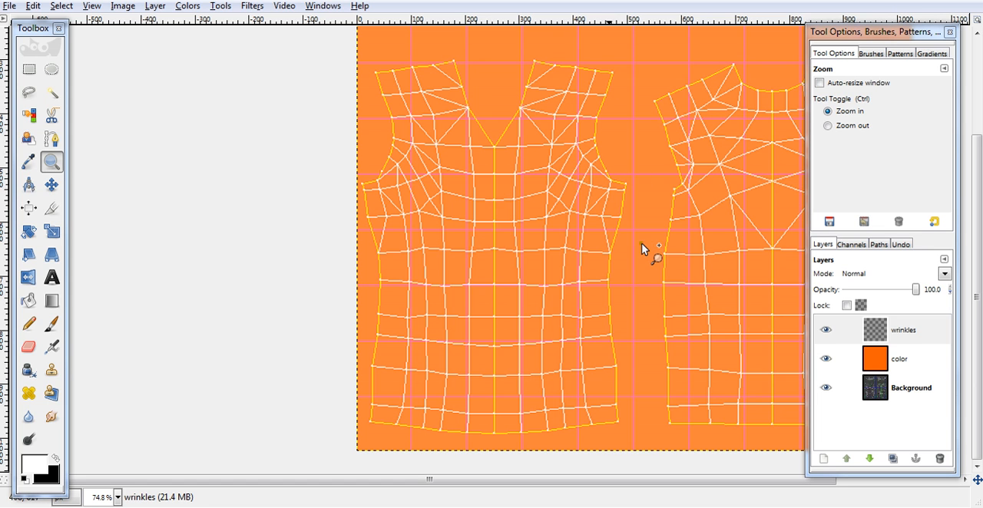
left_click(51, 325)
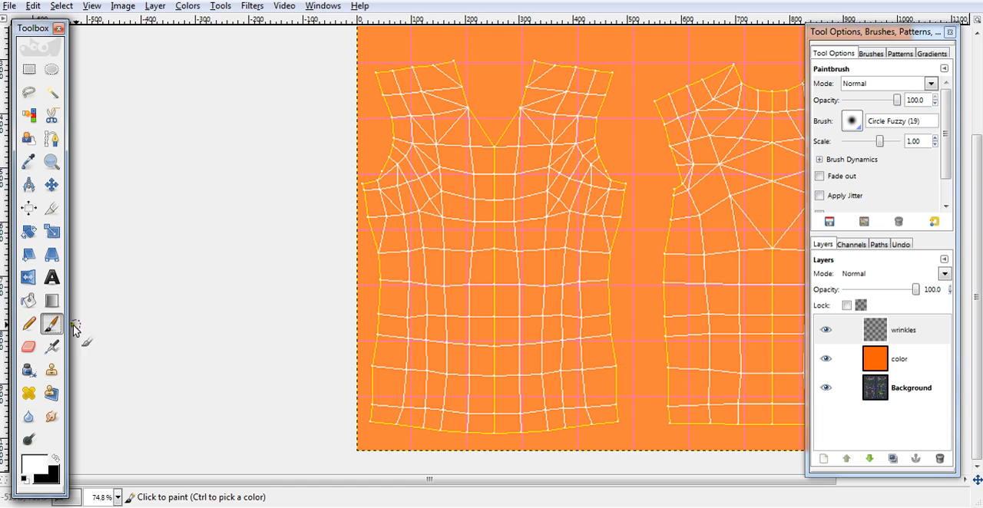
left_click(29, 325)
left_click(52, 326)
left_click_drag(399, 400, 553, 338)
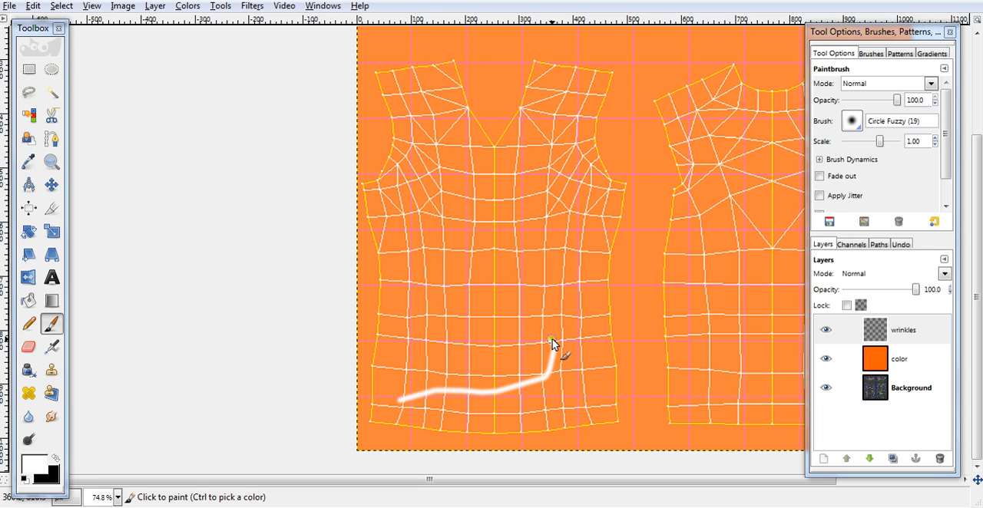
key("ctrl")
key("ctrl+z")
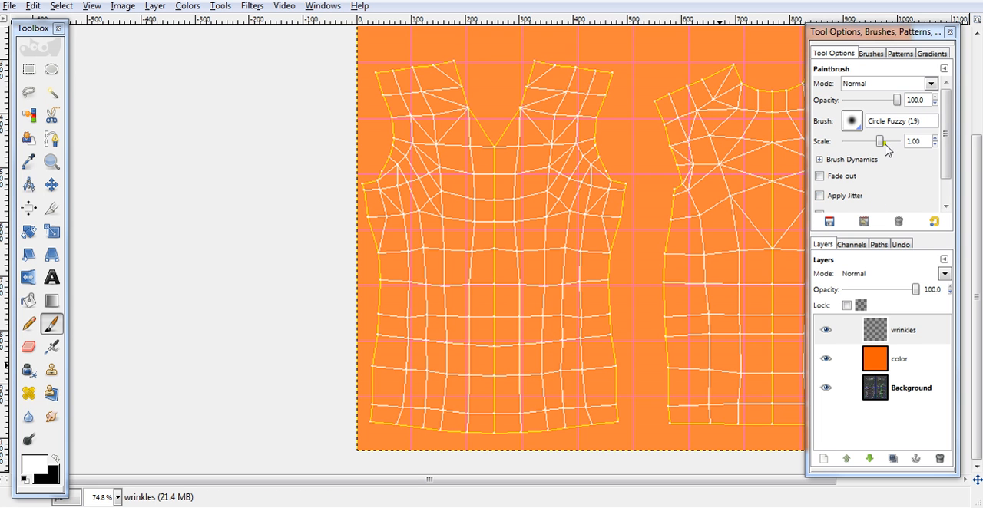
- Switch the Paintbrush to the smaller Circle Fuzzy (11) brush
left_click(852, 121)
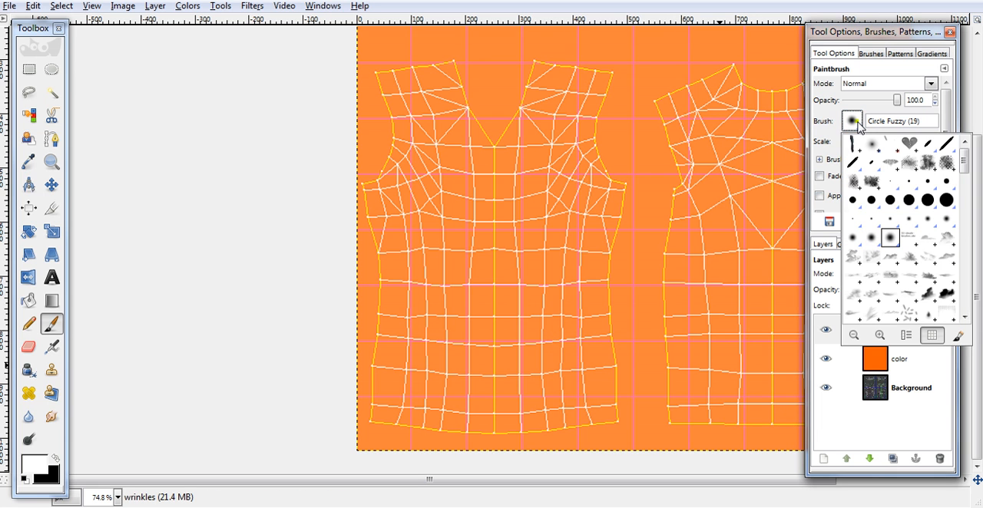
left_click(851, 237)
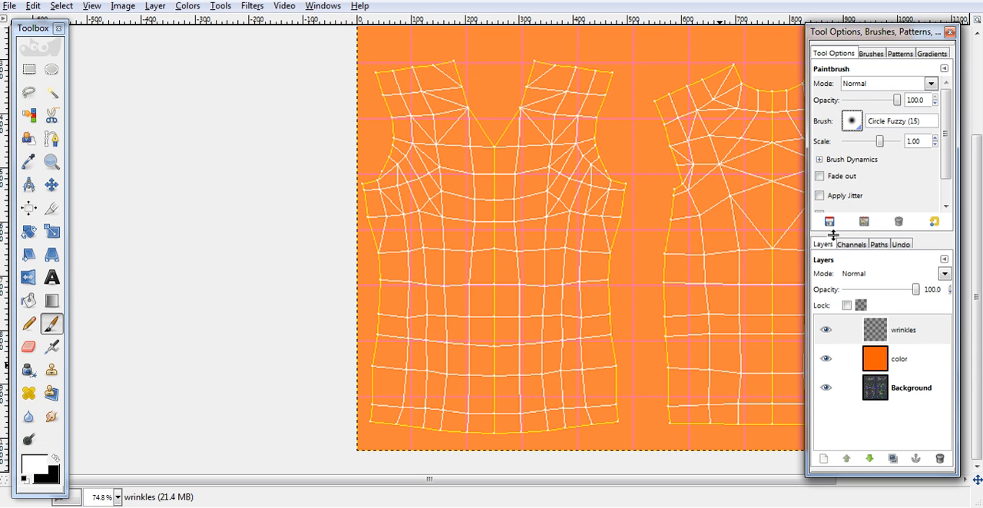
left_click(853, 123)
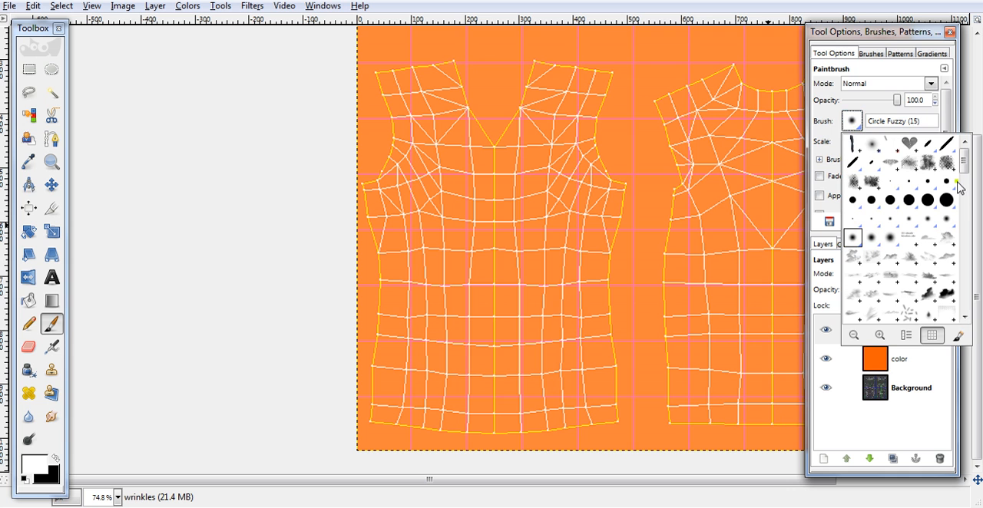
left_click(927, 220)
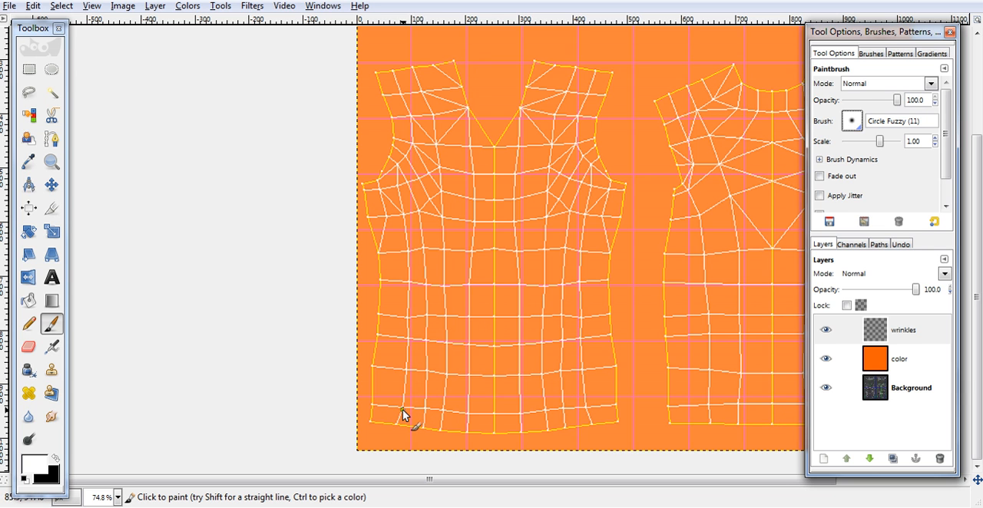
- Paint six white wrinkle strokes on the shirt front: long ones near the hem, shorter ones over the belly, chest and sides
mouse_move(403, 409)
left_mouse_down()
mouse_move(468, 409)
mouse_move(585, 385)
left_mouse_up()
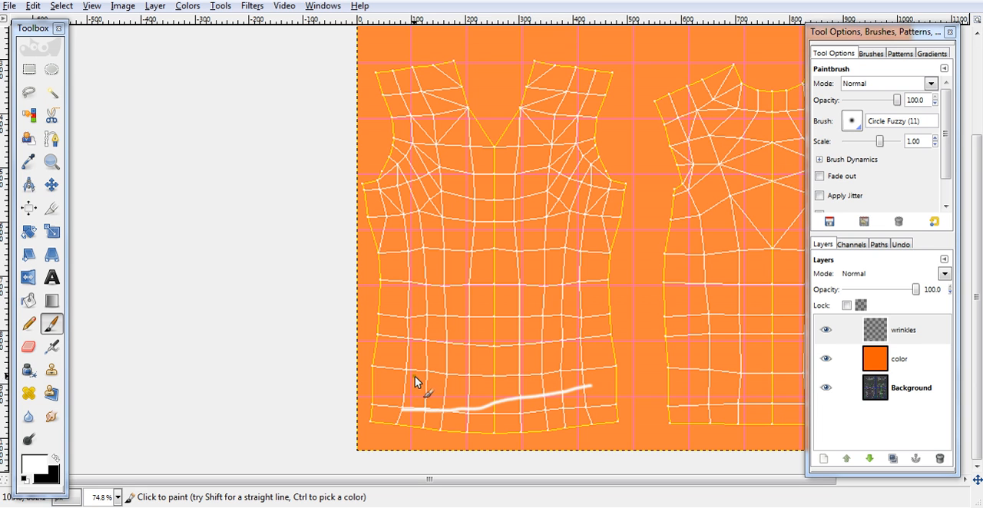
left_click_drag(430, 392, 545, 354)
mouse_move(480, 337)
left_mouse_down()
mouse_move(538, 316)
mouse_move(549, 296)
left_mouse_up()
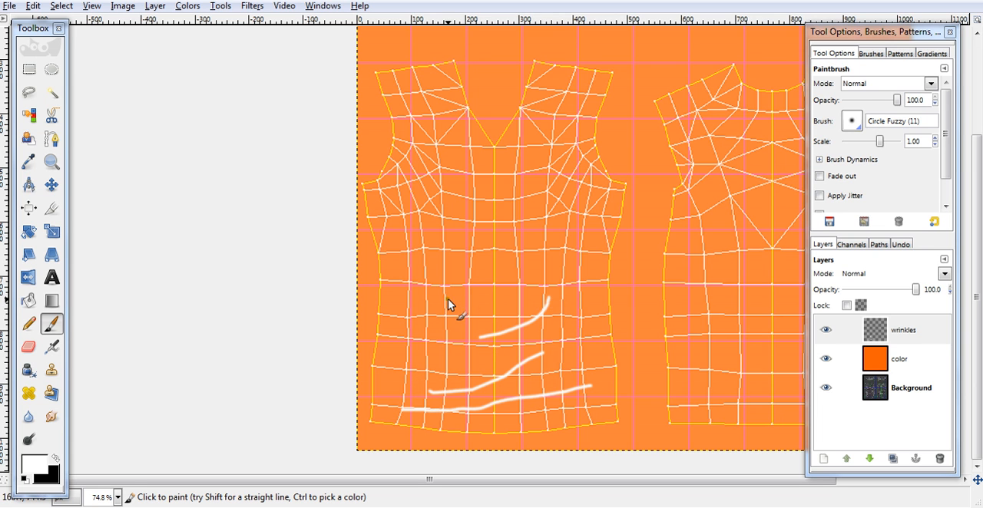
left_click_drag(483, 273, 530, 235)
left_click_drag(399, 199, 409, 290)
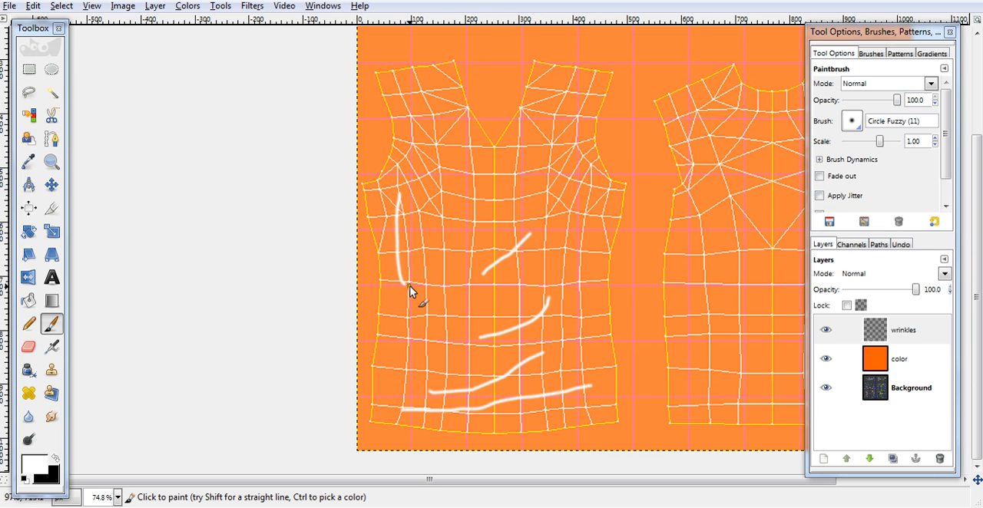
key("ctrl+z")
left_click_drag(456, 292, 425, 275)
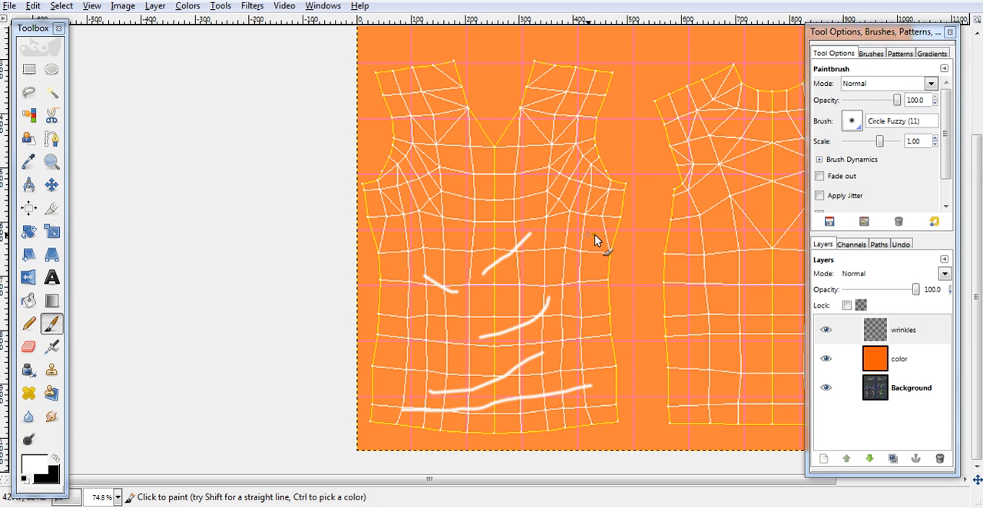
left_click_drag(572, 246, 598, 223)
- Duplicate the wrinkles layer and select the strokes on the copy with Alpha to Selection
left_click(893, 459)
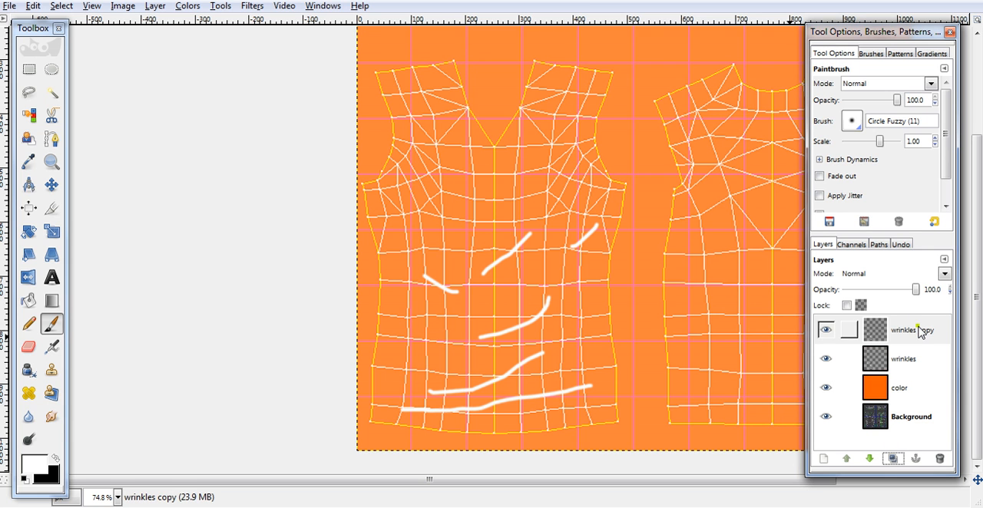
left_click(153, 11)
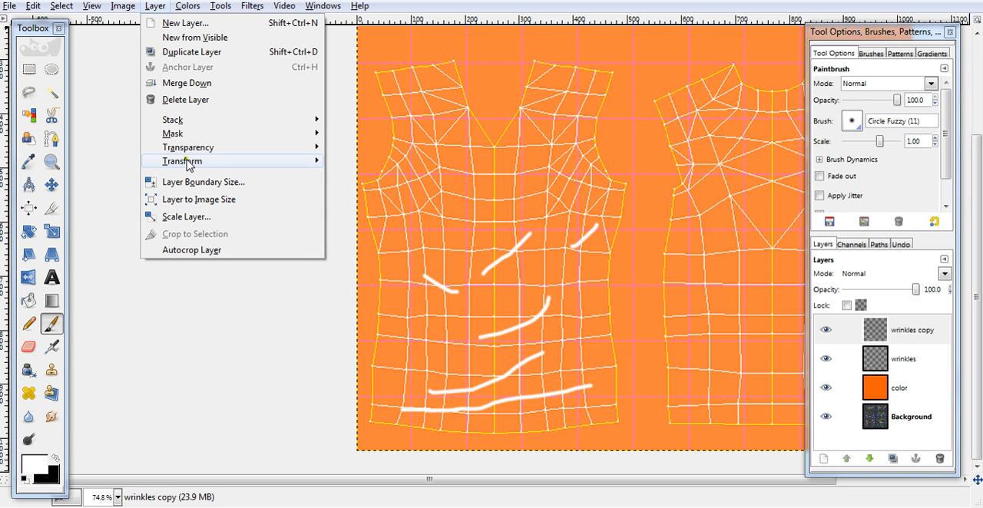
mouse_move(189, 165)
mouse_move(203, 150)
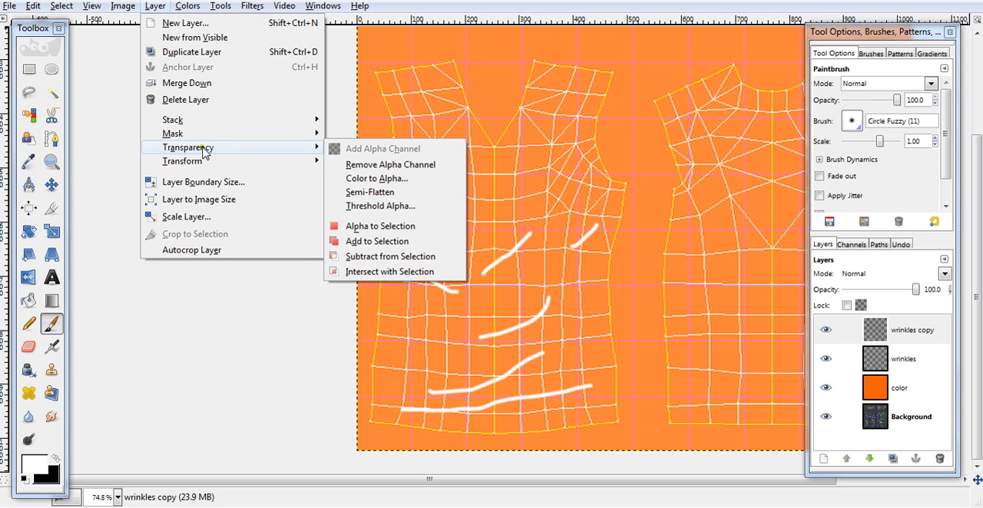
left_click(421, 228)
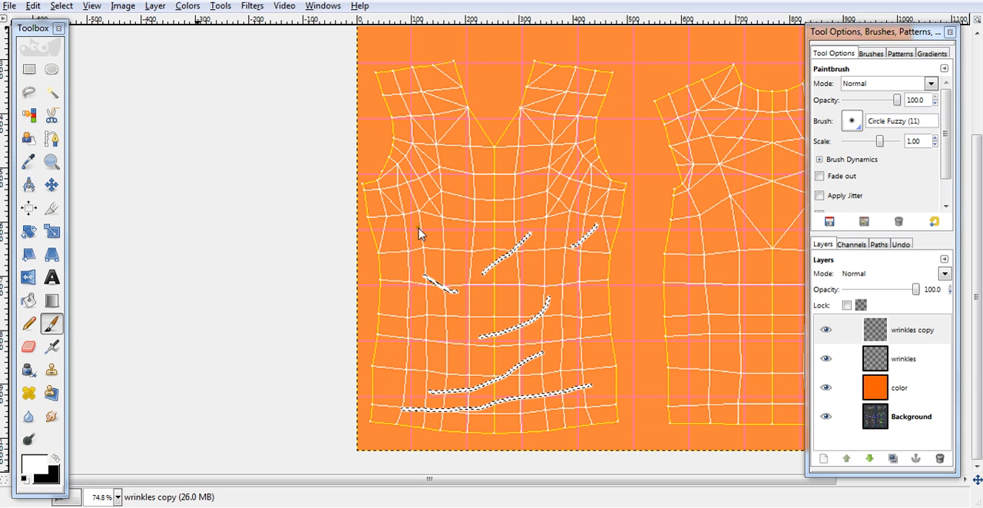
- Swap the foreground color to black, fill the selected strokes on the wrinkles copy layer with it, and deselect everything
left_click(56, 461)
left_click_drag(34, 464, 519, 315)
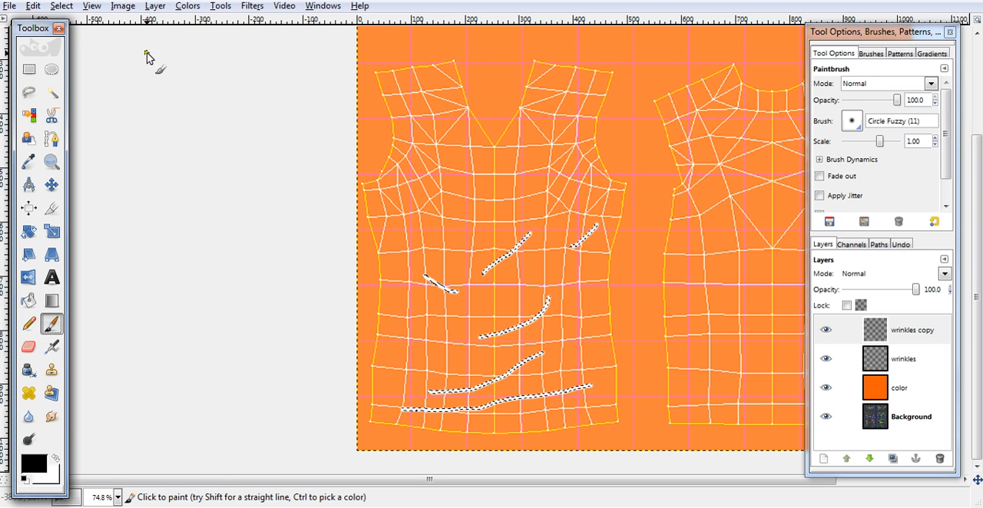
left_click(33, 8)
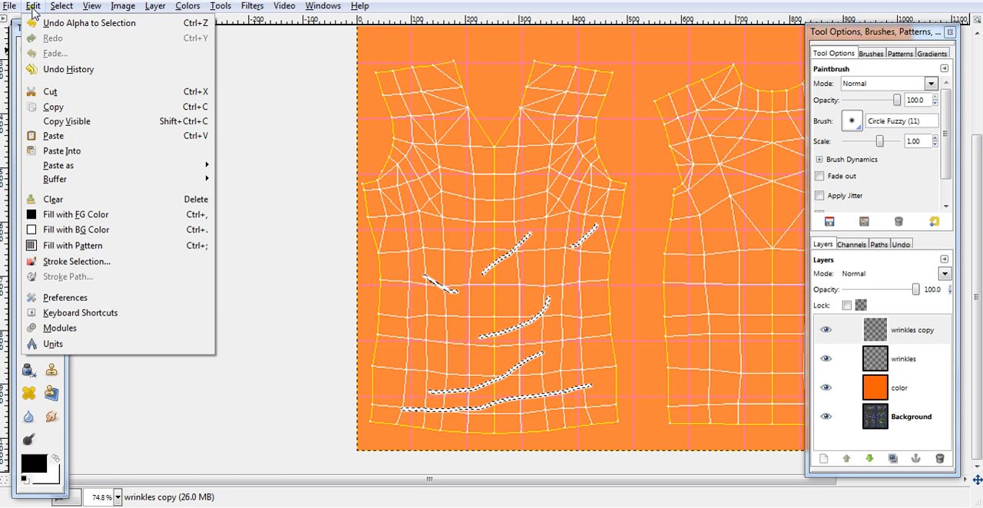
left_click(48, 219)
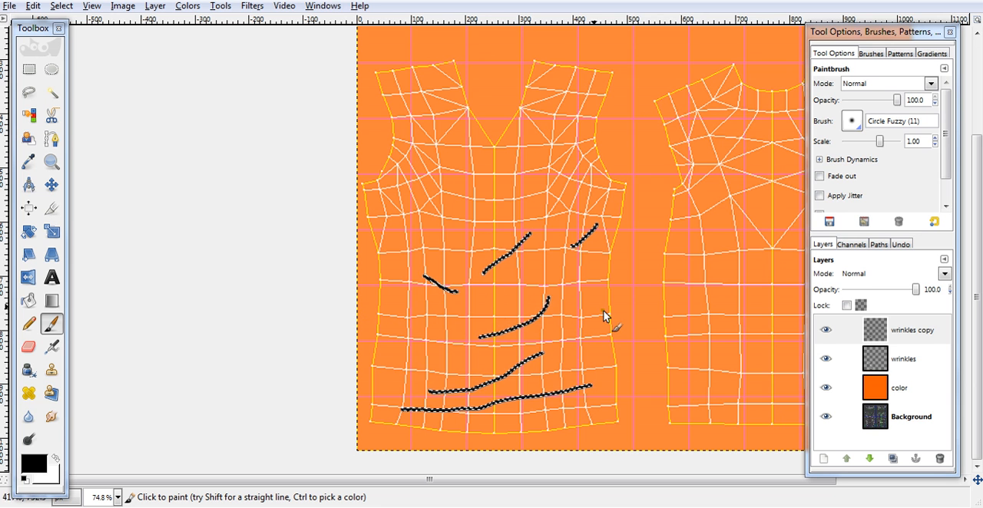
left_click(59, 7)
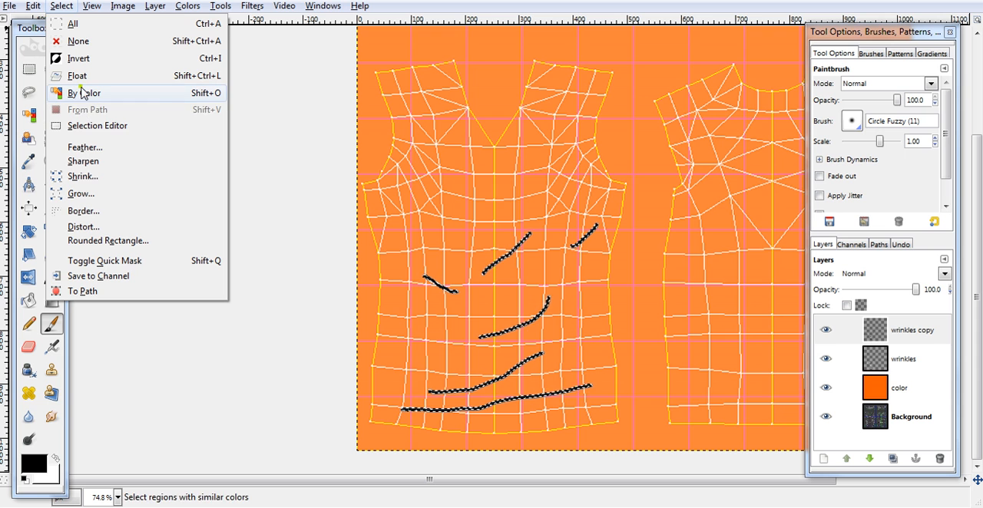
left_click(108, 44)
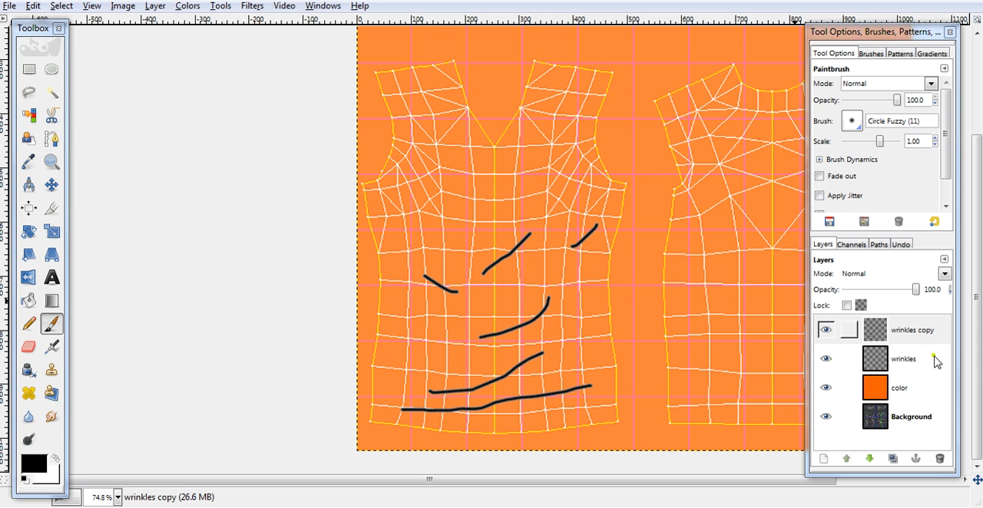
- Lower the black wrinkles copy layer beneath the wrinkles layer and activate the Move tool
left_click(869, 459)
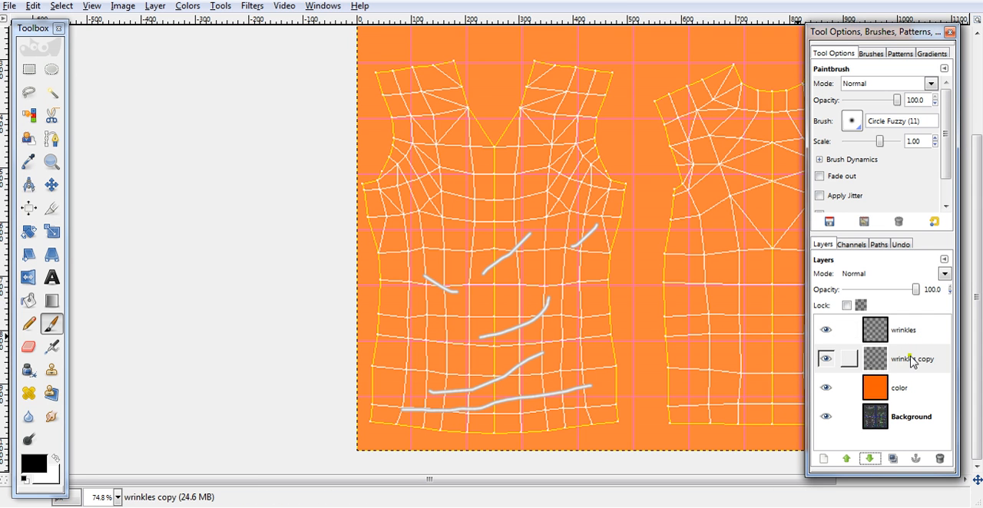
left_click(52, 185)
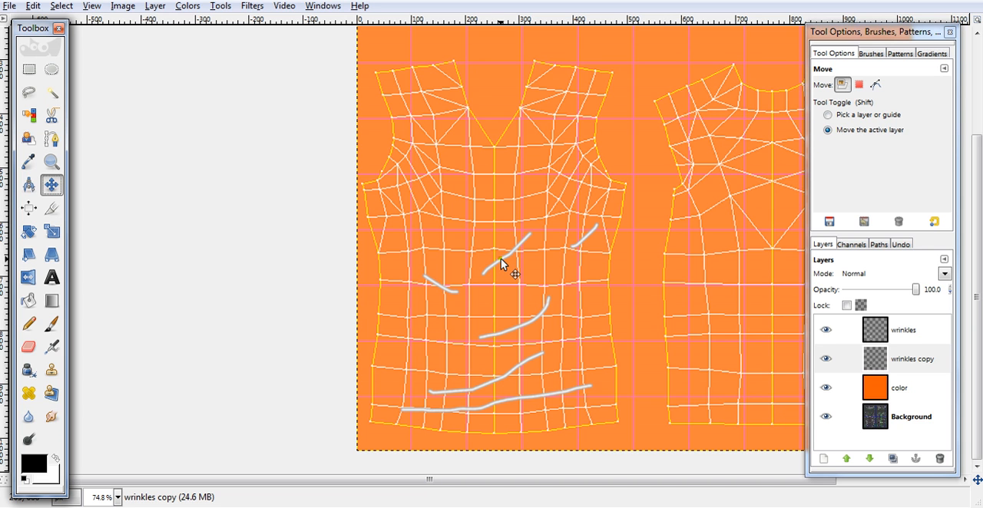
- Try offsetting the white wrinkles layer slightly downward from the black copy
left_click(910, 329)
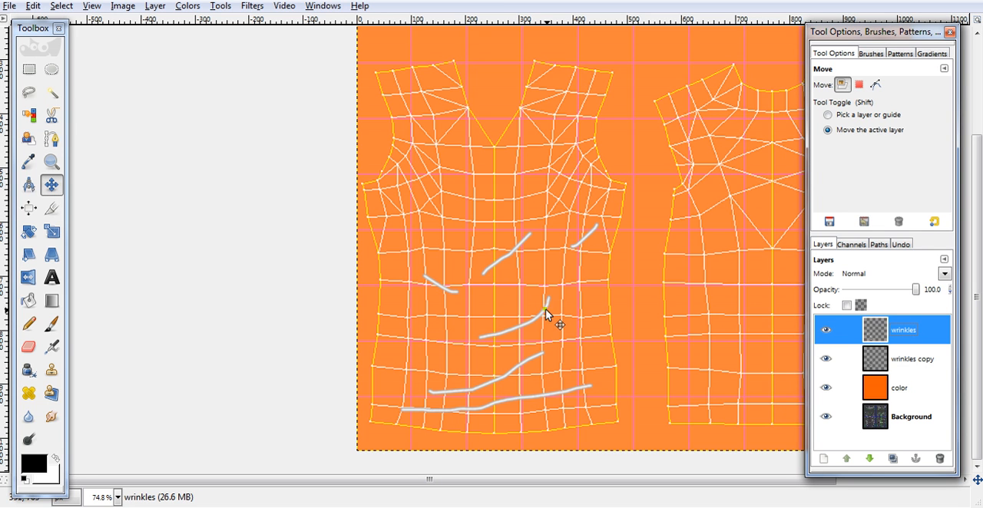
left_click(516, 249)
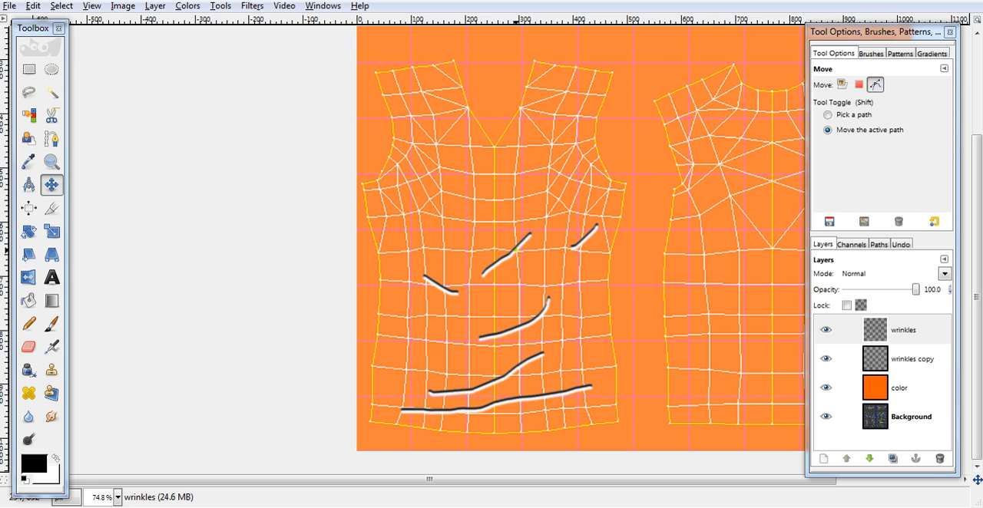
key("ctrl+z")
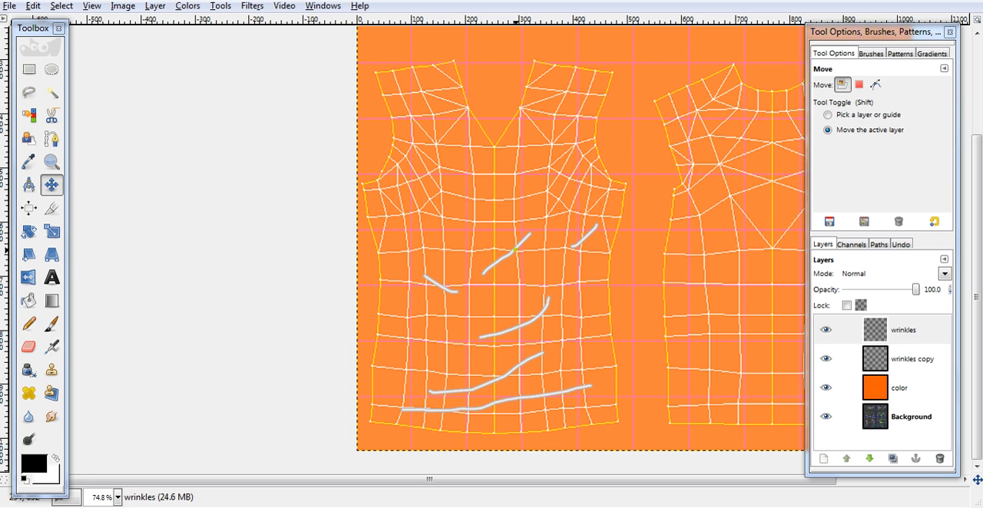
- Nudge the black wrinkles copy layer slightly downward to form a shadow under the white strokes
left_click(903, 361)
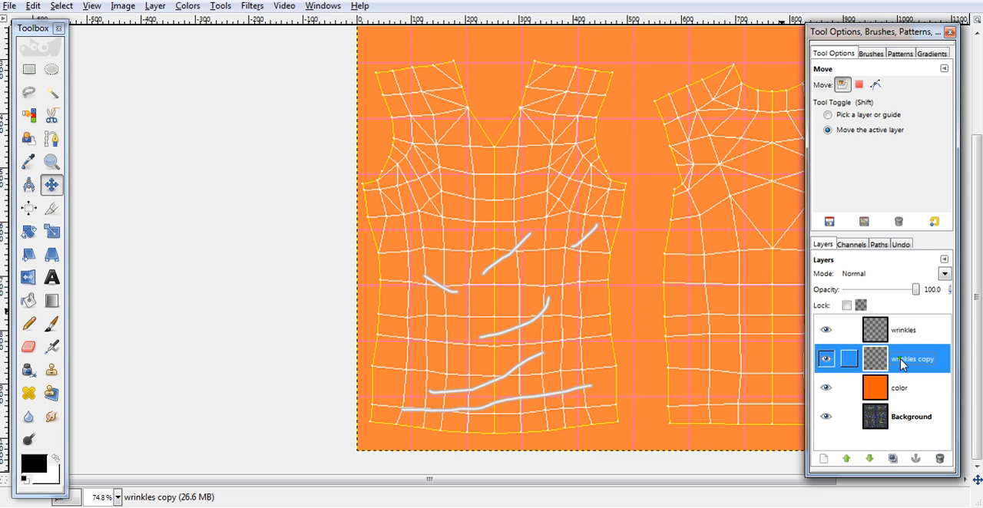
left_click(831, 333)
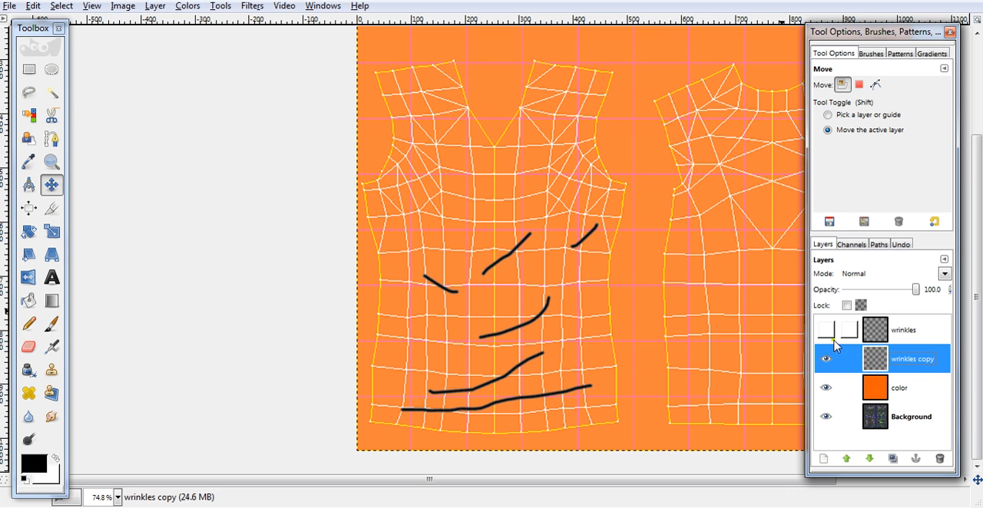
left_click(826, 330)
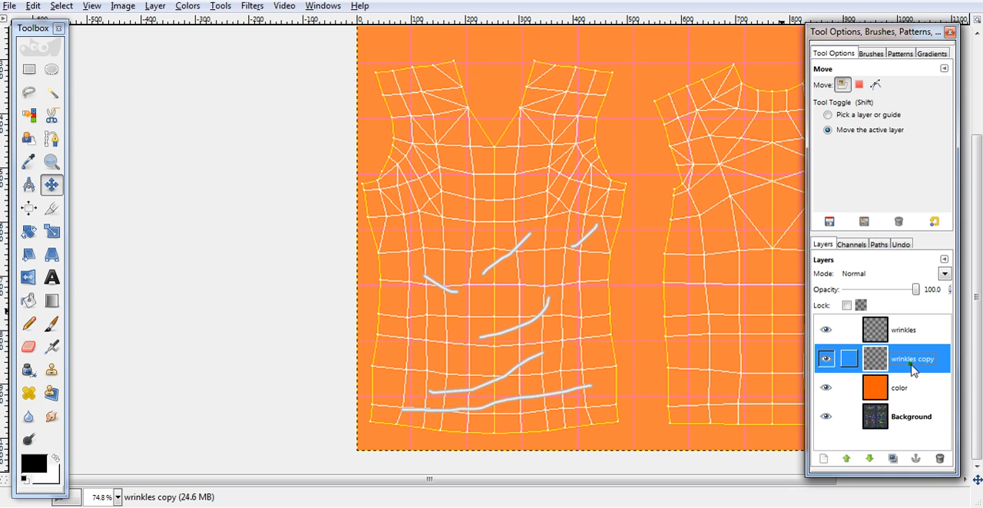
left_click(531, 321)
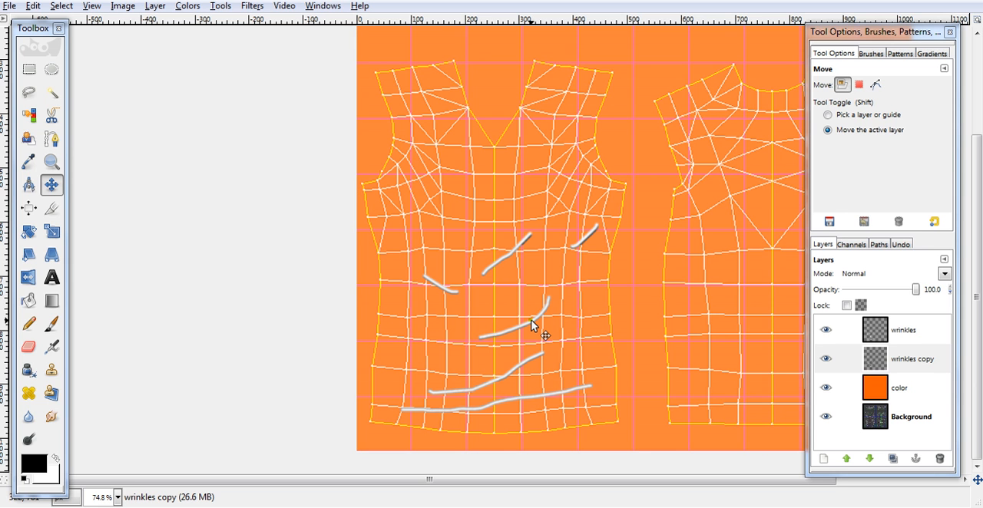
key("Down")
key("Down")
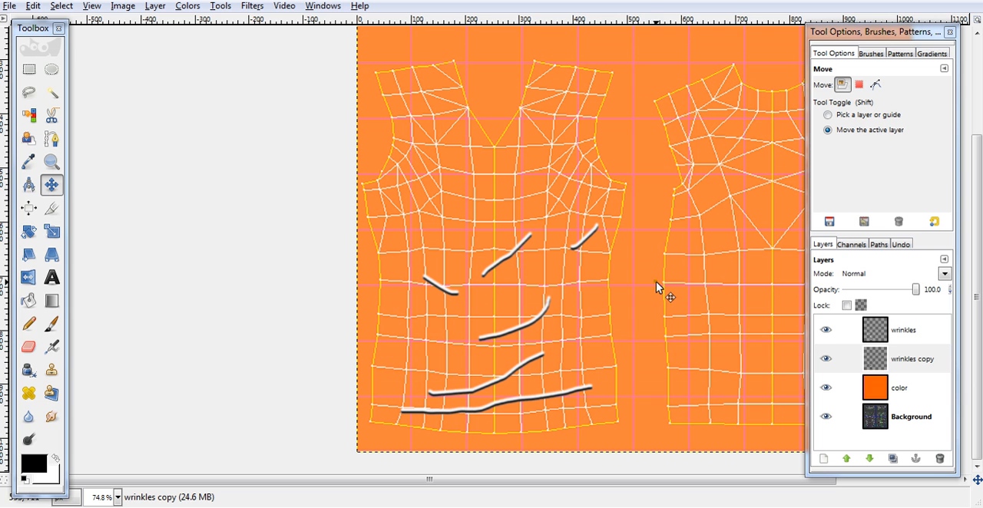
- Merge the wrinkles layer down onto the wrinkles copy layer
left_click(904, 338)
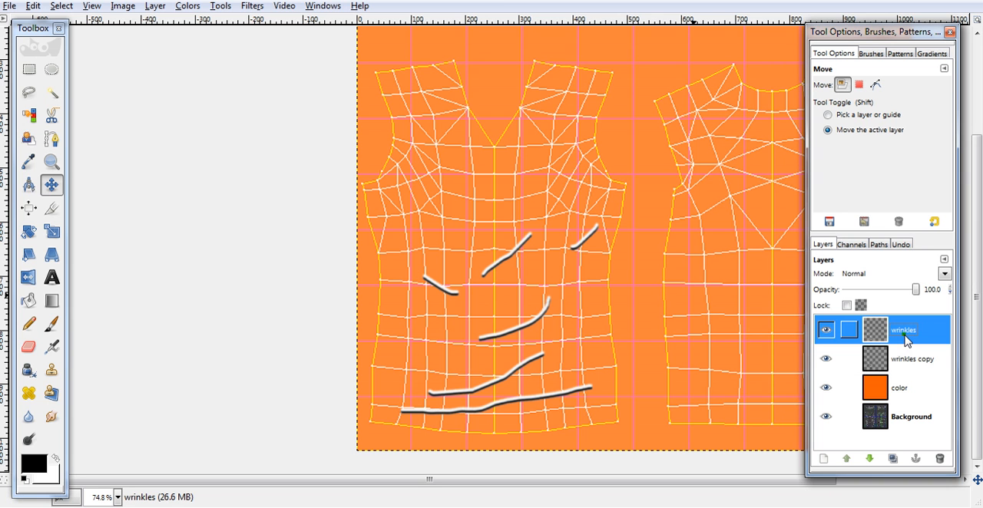
left_click(157, 6)
left_click(212, 83)
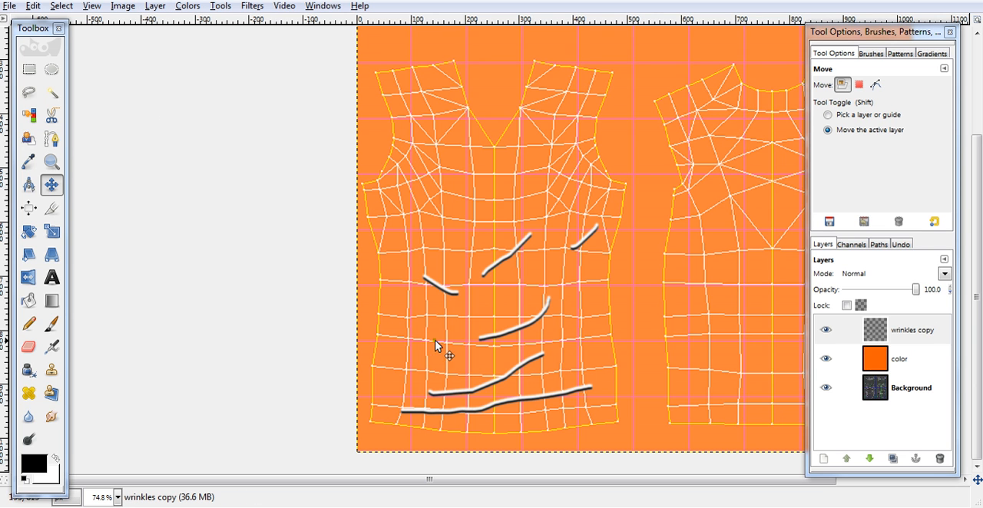
- Open the IWarp filter on the wrinkles copy layer and stretch the wrinkle ends outward in Move mode with radius 20 and amount 0.30
left_click(892, 330)
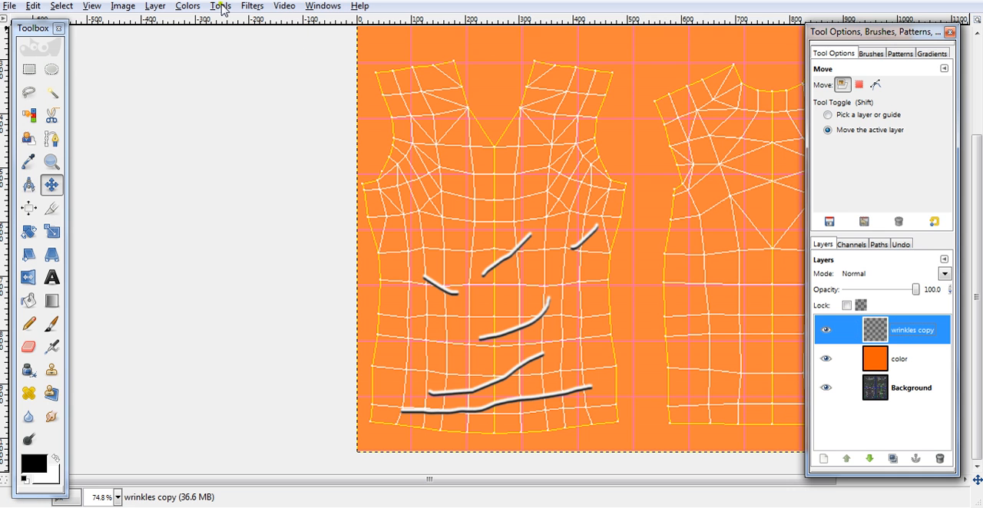
left_click(252, 6)
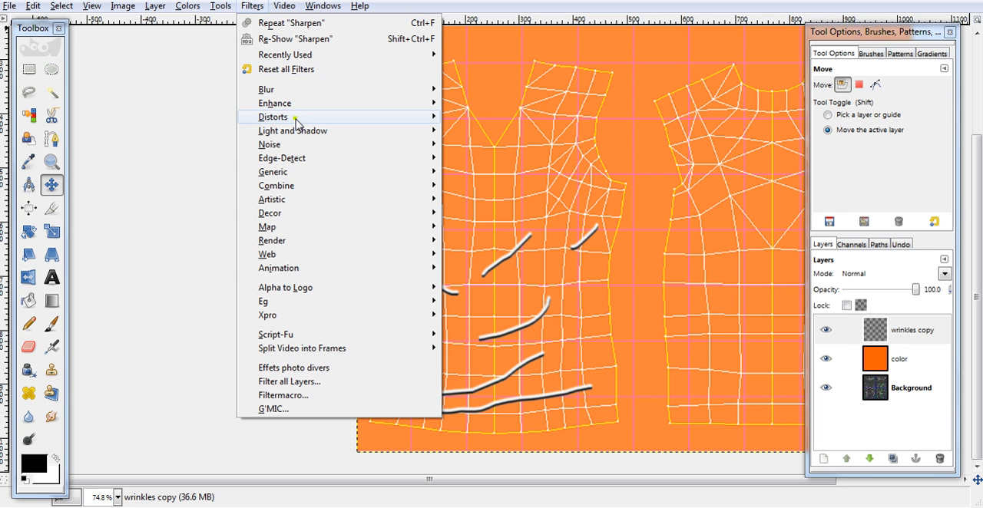
mouse_move(295, 122)
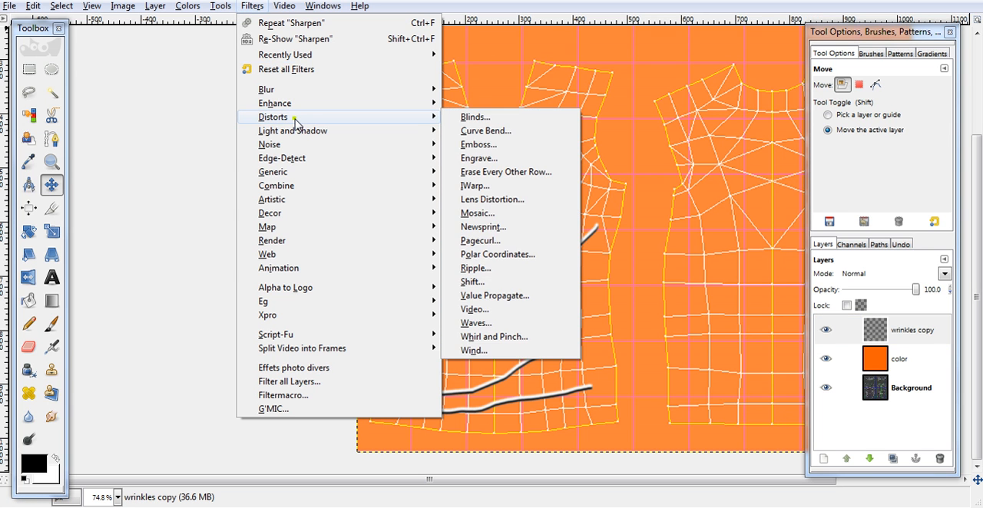
left_click(480, 186)
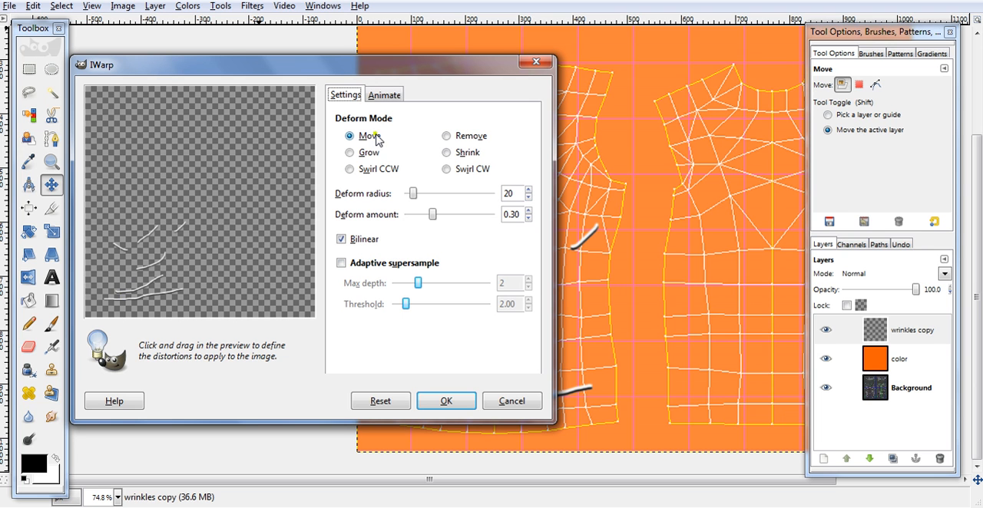
left_click_drag(177, 289, 217, 277)
mouse_move(132, 299)
left_mouse_down()
mouse_move(103, 299)
mouse_move(148, 275)
left_mouse_up()
mouse_move(144, 267)
left_mouse_down()
mouse_move(122, 270)
mouse_move(162, 255)
left_mouse_up()
left_click_drag(184, 225, 195, 212)
left_click_drag(141, 238, 161, 223)
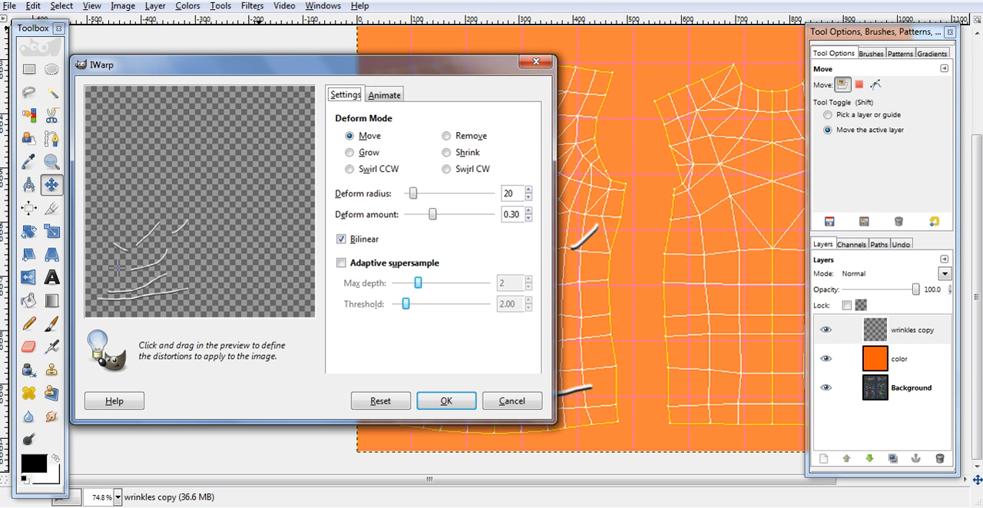
- Bend the left, centre and lower wrinkles in the IWarp preview into more irregular curves using Move mode
left_click_drag(120, 249, 104, 227)
left_click_drag(123, 292, 152, 277)
mouse_move(145, 228)
left_mouse_down()
mouse_move(162, 260)
mouse_move(153, 253)
mouse_move(158, 266)
mouse_move(139, 273)
mouse_move(144, 296)
mouse_move(123, 287)
mouse_move(119, 303)
mouse_move(129, 290)
mouse_move(139, 302)
mouse_move(159, 281)
left_mouse_up()
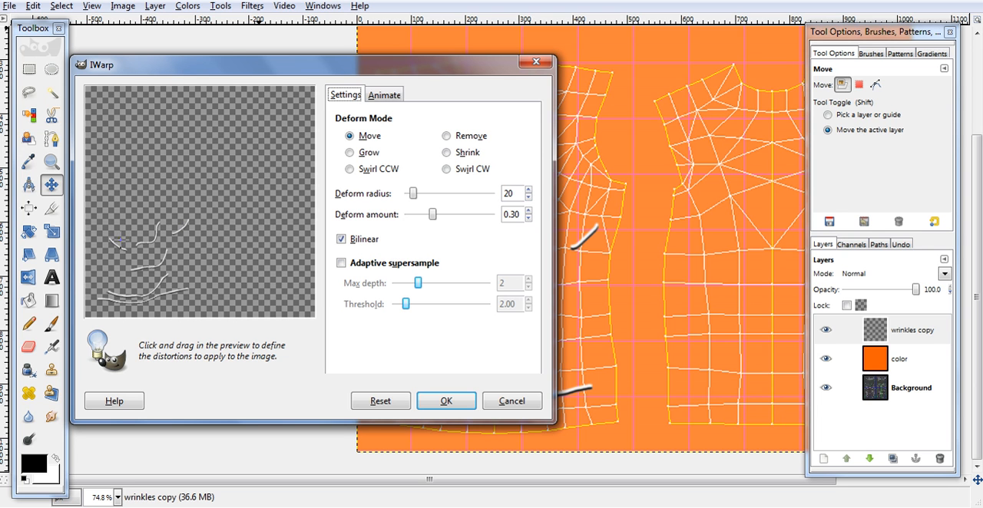
left_click_drag(125, 237, 119, 241)
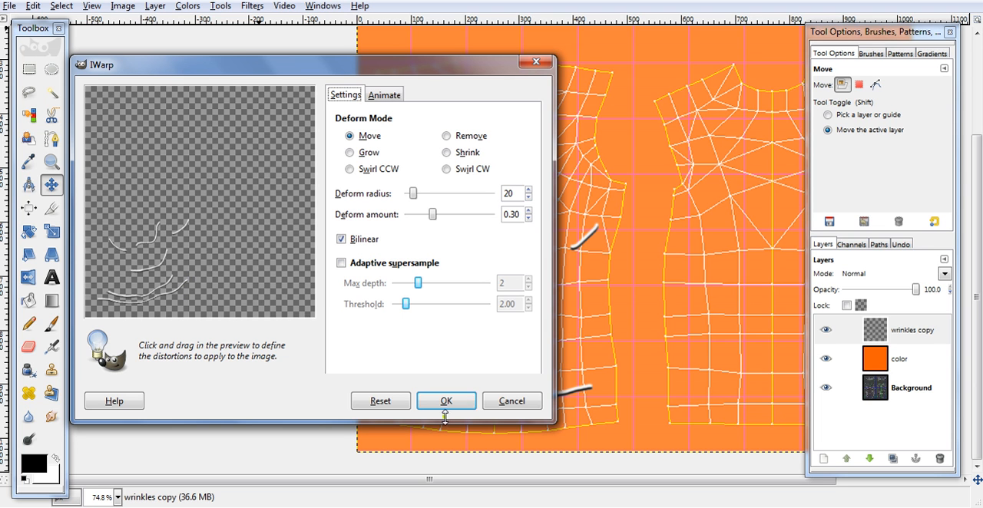
- Thicken parts of the wrinkles with IWarp's Grow mode and apply the distortion to the layer
left_click(367, 152)
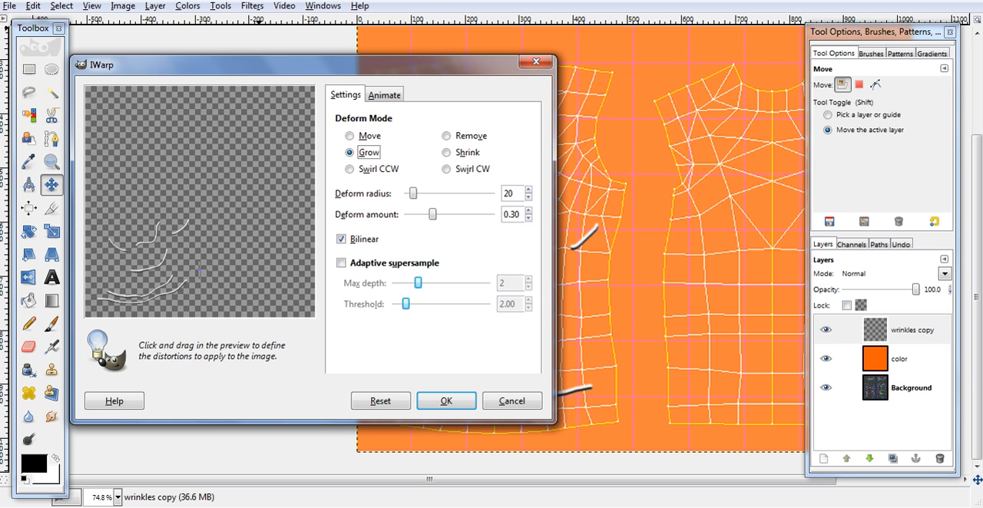
mouse_move(175, 289)
left_mouse_down()
mouse_move(180, 282)
mouse_move(166, 283)
mouse_move(161, 269)
mouse_move(142, 274)
mouse_move(167, 259)
mouse_move(166, 240)
mouse_move(136, 245)
left_mouse_up()
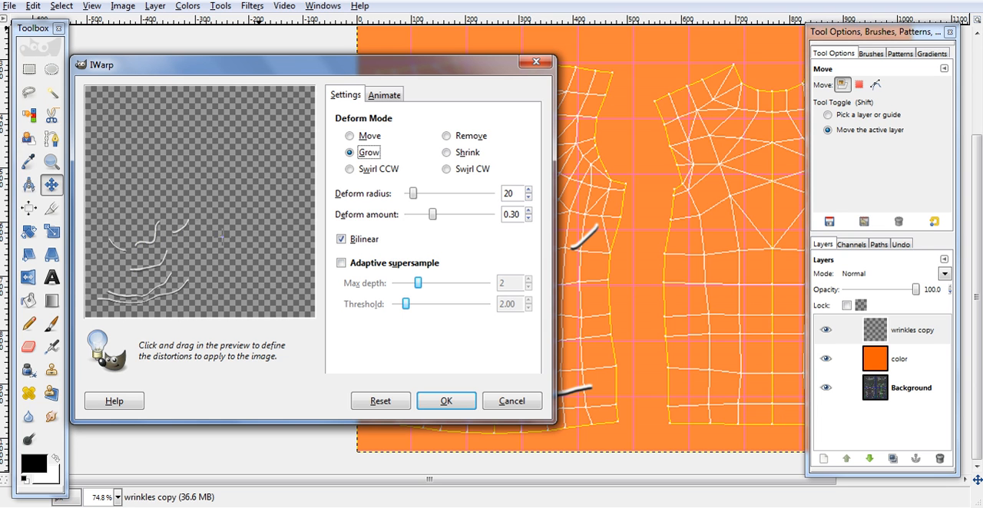
left_click(456, 153)
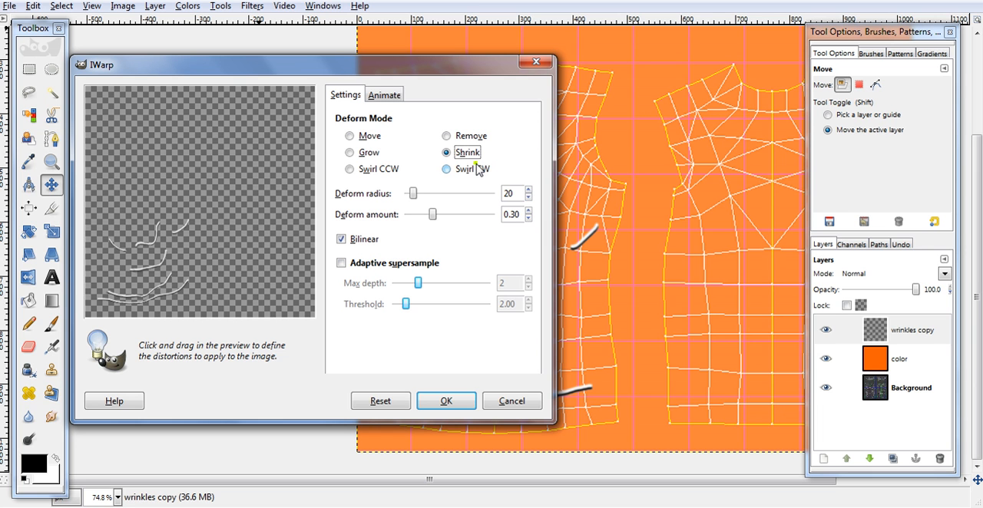
left_click(357, 136)
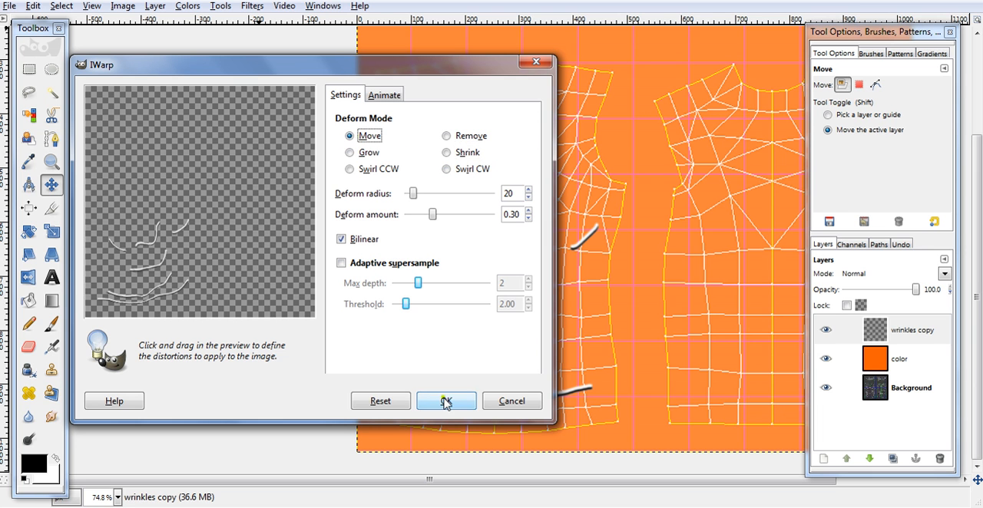
left_click(445, 401)
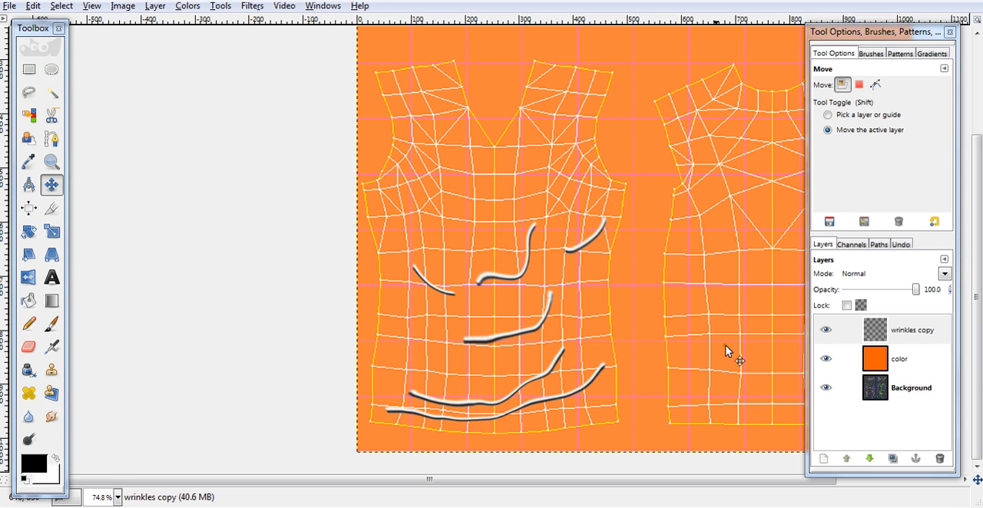
- Set the color layer's blend mode to Normal and the wrinkles copy layer's mode to Overlay
left_click(896, 364)
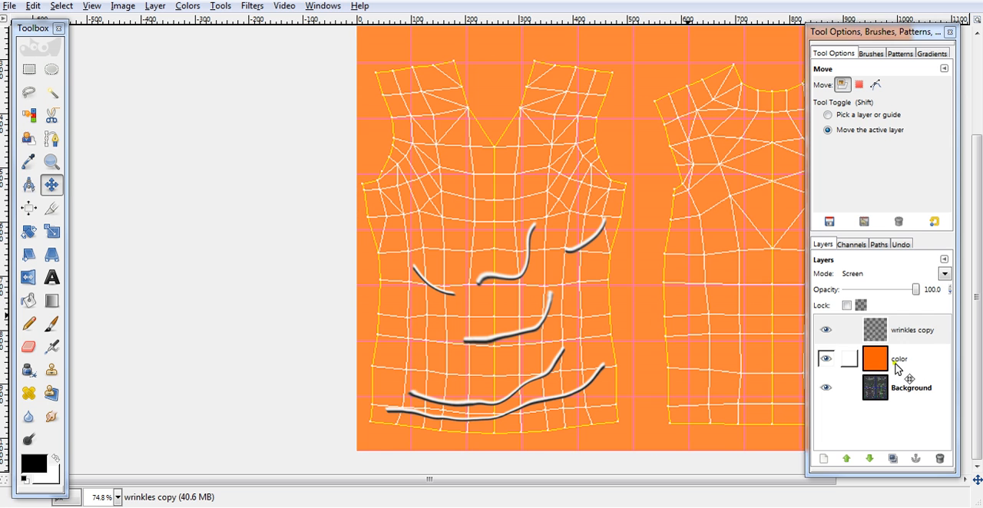
left_click(944, 274)
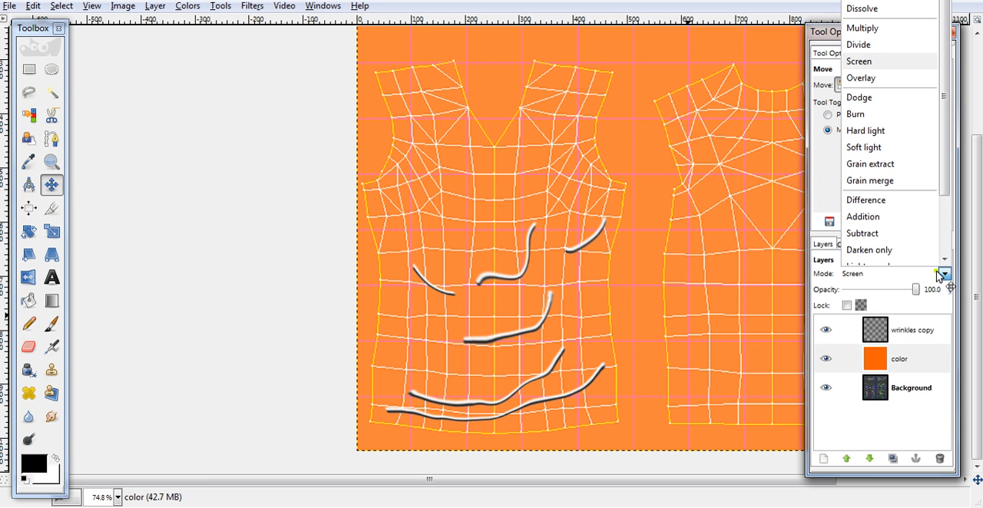
left_click(891, 2)
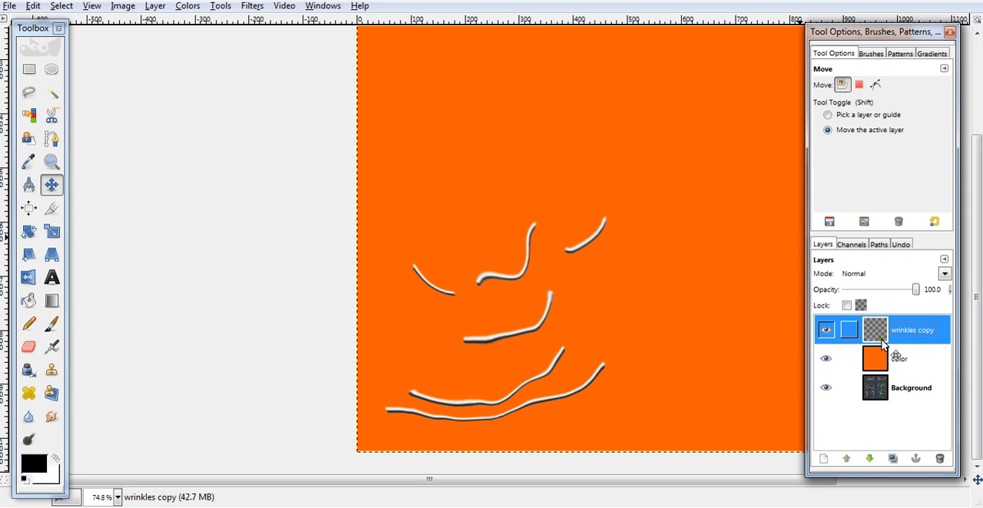
left_click(945, 273)
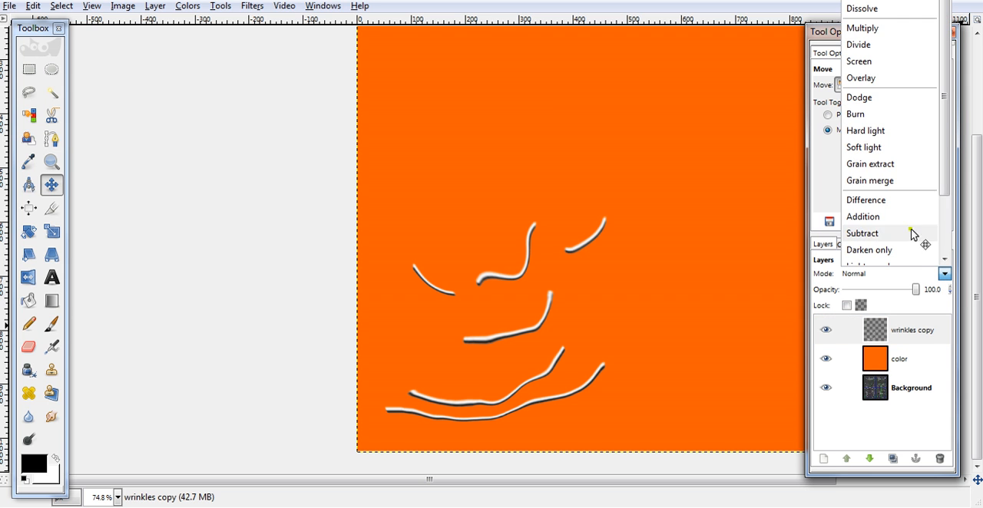
left_click(917, 79)
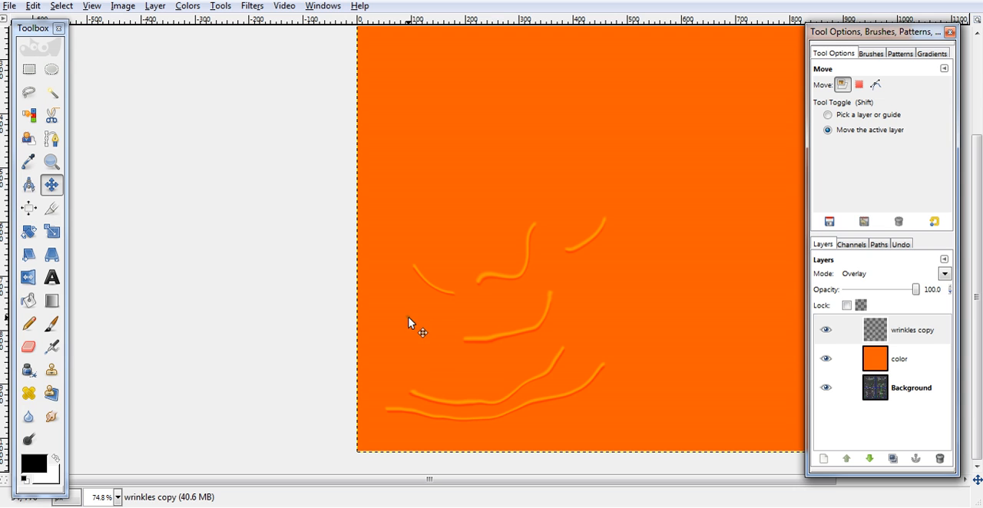
- Set the Smudge tool to the Circle Fuzzy (15) brush with rate 20.9 and smudge the end of the lowest wrinkle
left_click(52, 416)
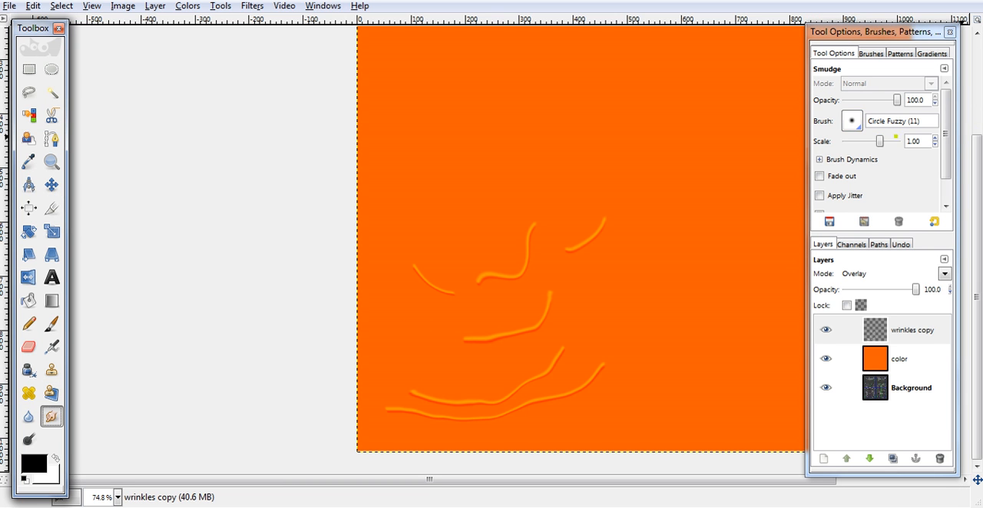
left_click(853, 120)
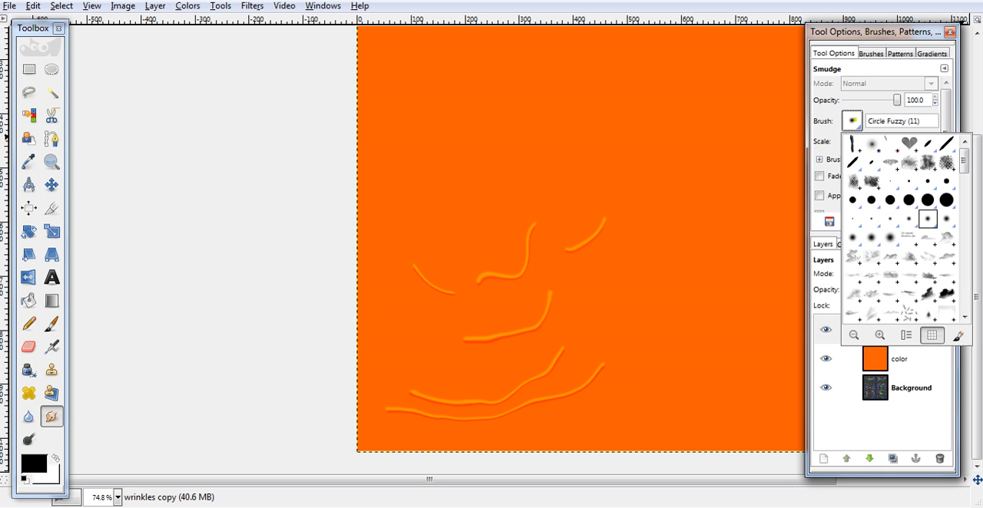
left_click(855, 240)
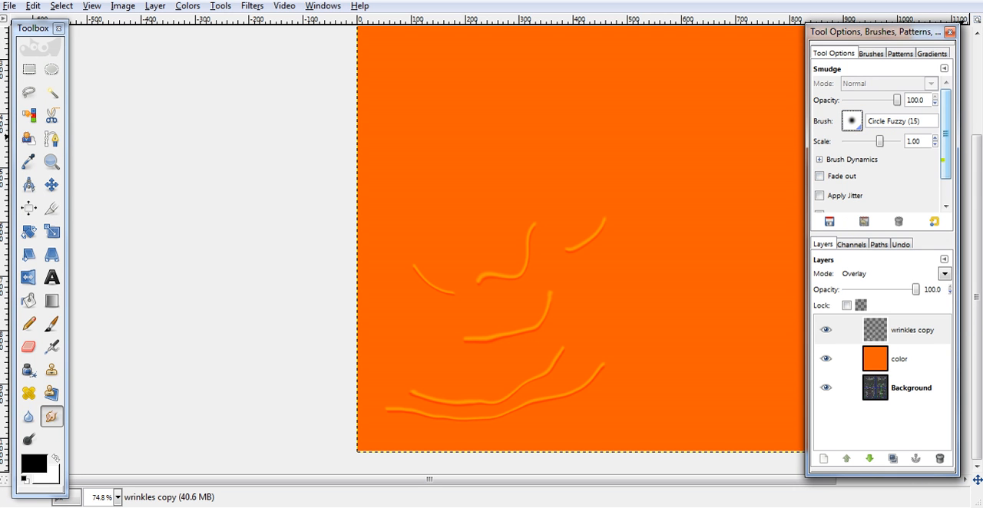
scroll(883, 145, "down", 1)
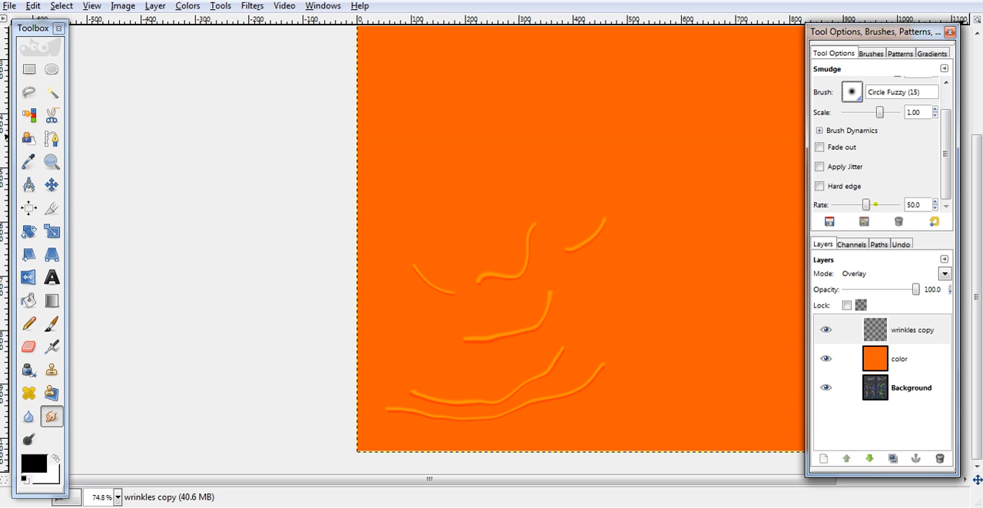
left_click_drag(865, 205, 848, 204)
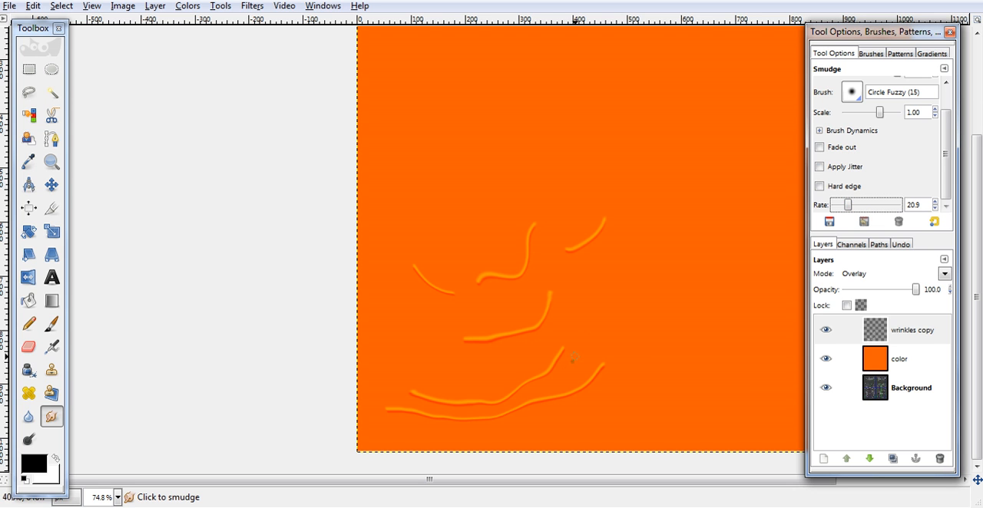
left_click_drag(598, 370, 602, 369)
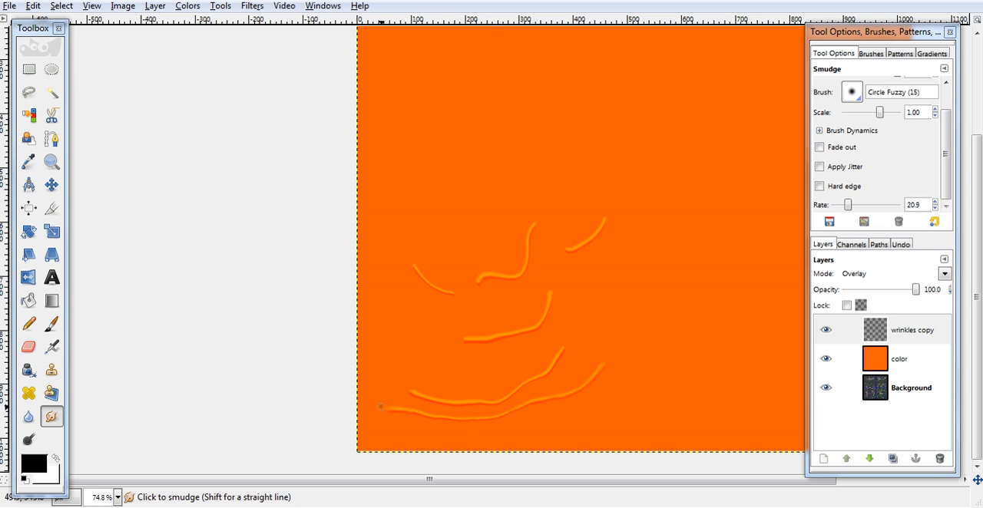
- Enlarge the Smudge brush to scale 5.58 and smear all the wrinkle strokes and their ends into the shirt color
left_click_drag(880, 112, 892, 112)
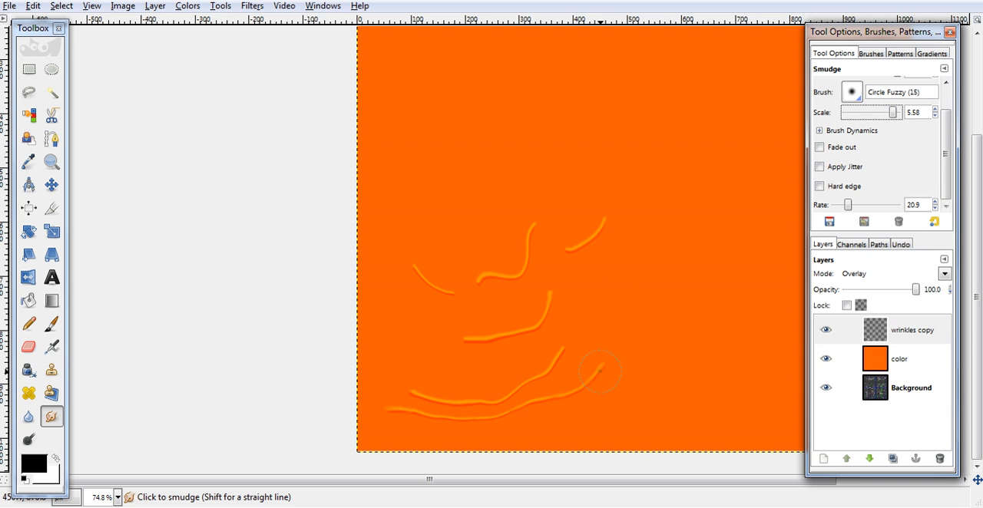
left_click_drag(600, 371, 616, 352)
mouse_move(570, 400)
left_mouse_down()
mouse_move(584, 385)
mouse_move(470, 421)
mouse_move(384, 410)
mouse_move(457, 419)
mouse_move(419, 389)
mouse_move(505, 392)
left_mouse_up()
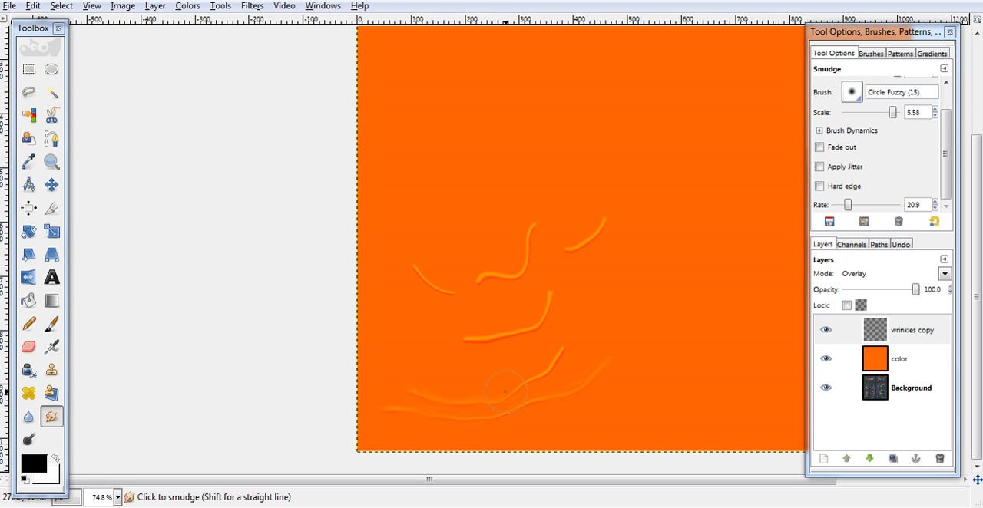
left_click_drag(562, 356, 577, 339)
mouse_move(503, 338)
left_mouse_down()
mouse_move(448, 336)
mouse_move(505, 336)
mouse_move(542, 325)
mouse_move(547, 300)
mouse_move(546, 325)
left_mouse_up()
mouse_move(414, 265)
left_mouse_down()
mouse_move(452, 295)
mouse_move(442, 291)
mouse_move(537, 278)
left_mouse_up()
mouse_move(539, 244)
left_mouse_down()
mouse_move(517, 274)
mouse_move(537, 236)
mouse_move(523, 270)
mouse_move(562, 258)
mouse_move(603, 225)
left_mouse_up()
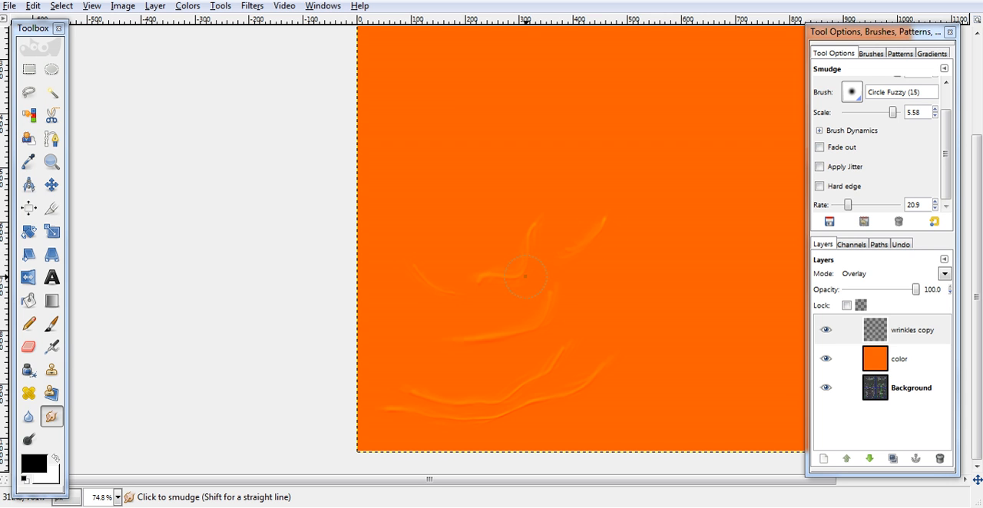
mouse_move(582, 371)
left_mouse_down()
mouse_move(554, 395)
mouse_move(501, 401)
mouse_move(522, 406)
mouse_move(500, 421)
mouse_move(506, 412)
left_mouse_up()
mouse_move(448, 416)
left_mouse_down()
mouse_move(402, 402)
mouse_move(407, 391)
left_mouse_up()
- Erase the outer ends of the smudged wrinkles with the Eraser at brush scale 6.15
left_click(30, 346)
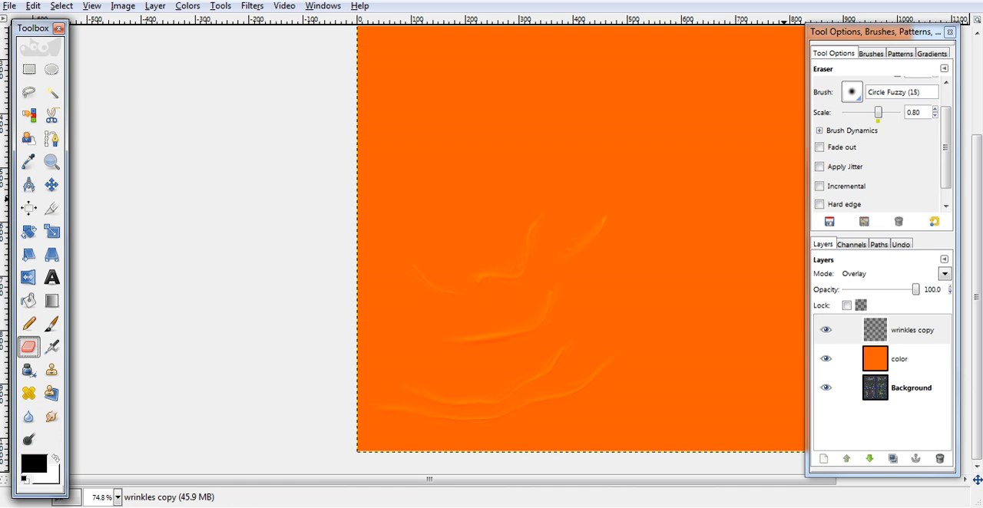
left_click_drag(879, 113, 893, 112)
mouse_move(618, 357)
left_mouse_down()
mouse_move(597, 413)
mouse_move(606, 351)
left_mouse_up()
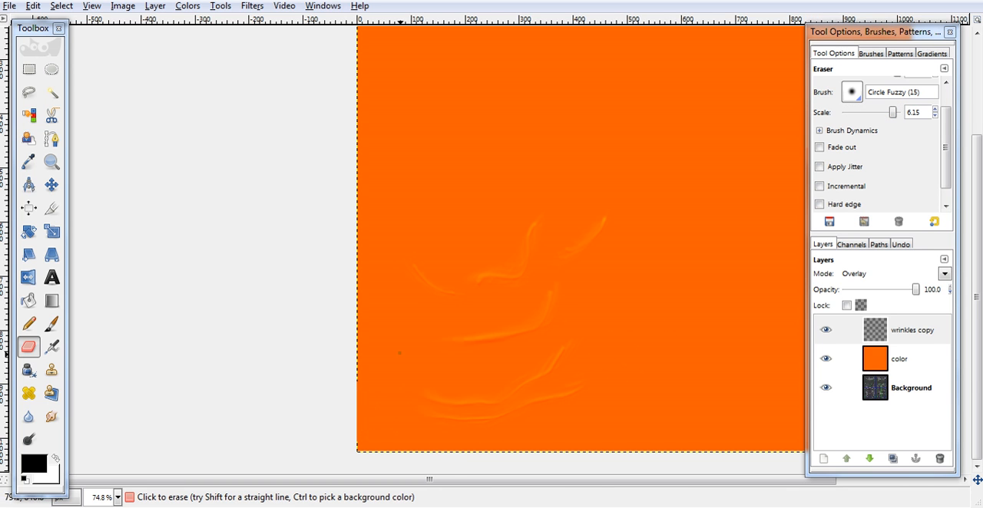
left_click_drag(466, 338, 436, 331)
- Apply a Gaussian Blur to the wrinkles copy layer
left_click(252, 5)
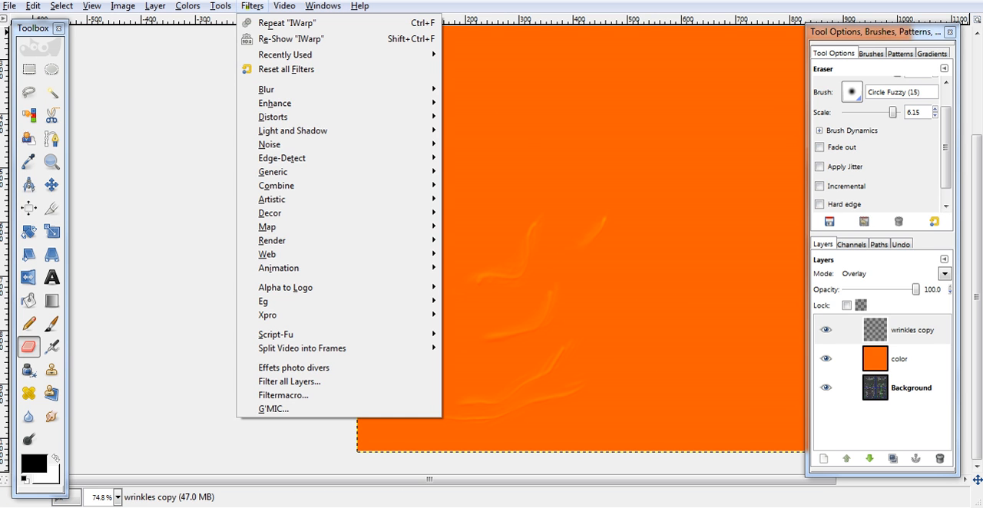
mouse_move(286, 87)
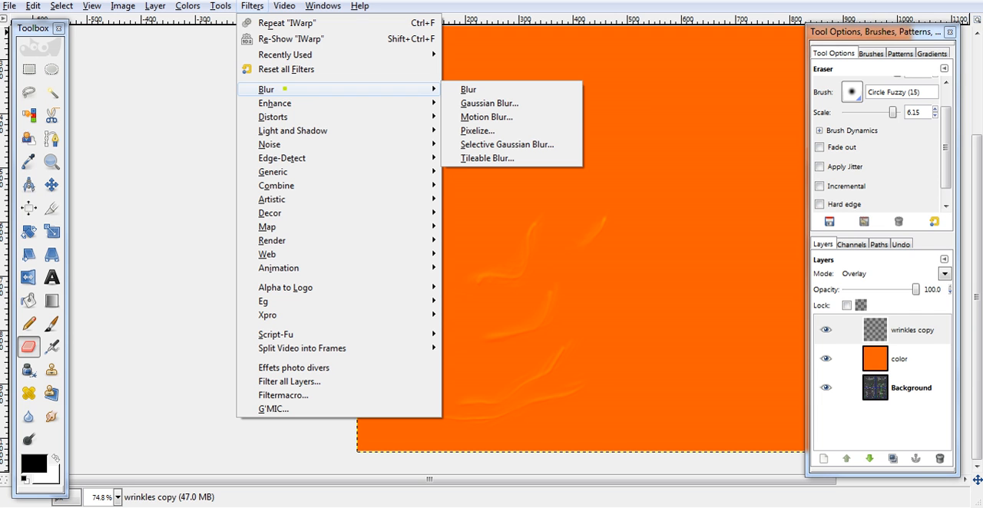
left_click(465, 100)
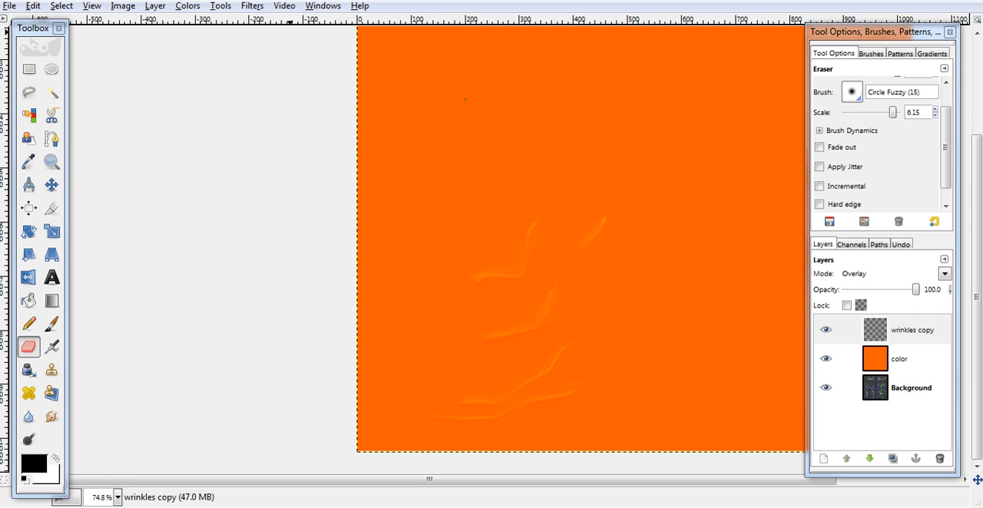
left_click(227, 375)
- Compare the Dodge, Grain merge, Subtract and Burn blend modes on the wrinkles copy layer and return it to Overlay
left_click(945, 274)
scroll(945, 274, "down", 4)
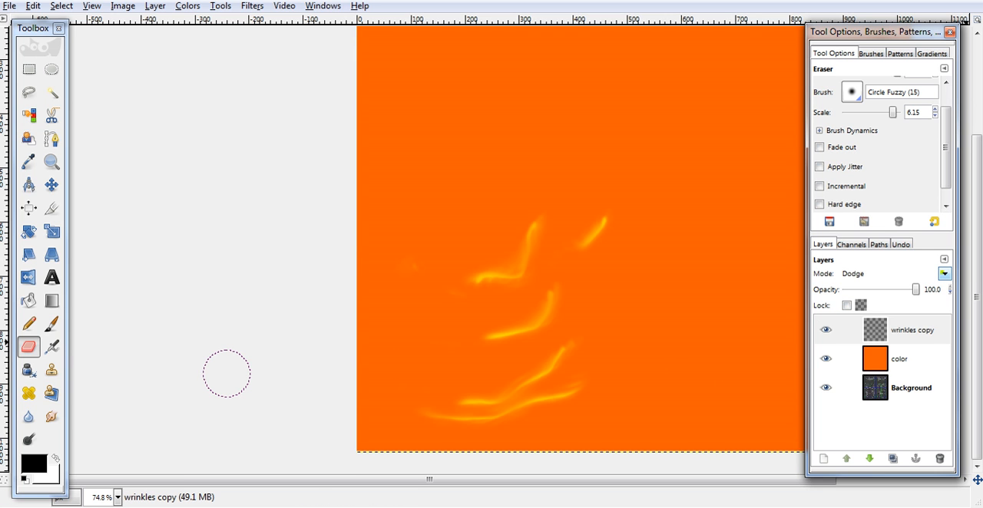
scroll(945, 274, "down", 2)
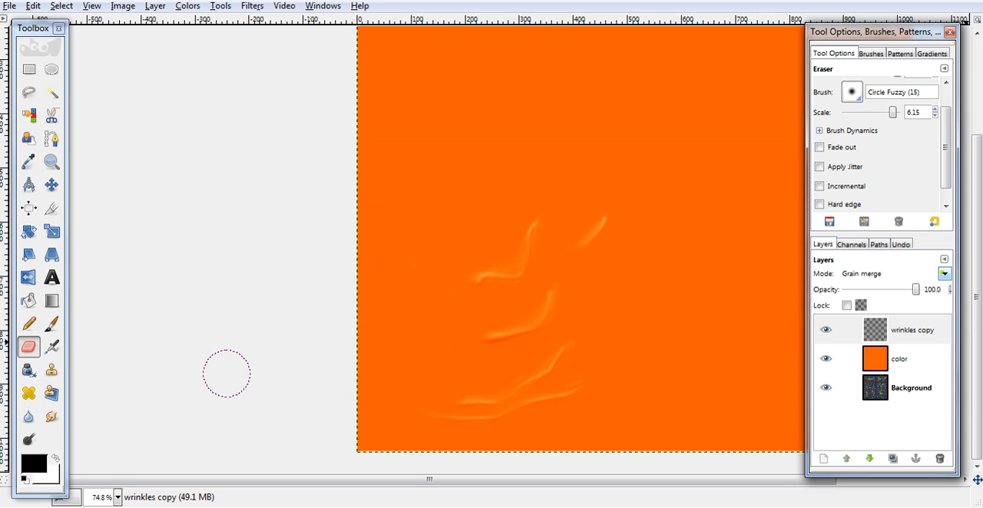
scroll(944, 274, "down", 2)
scroll(945, 274, "down", 1)
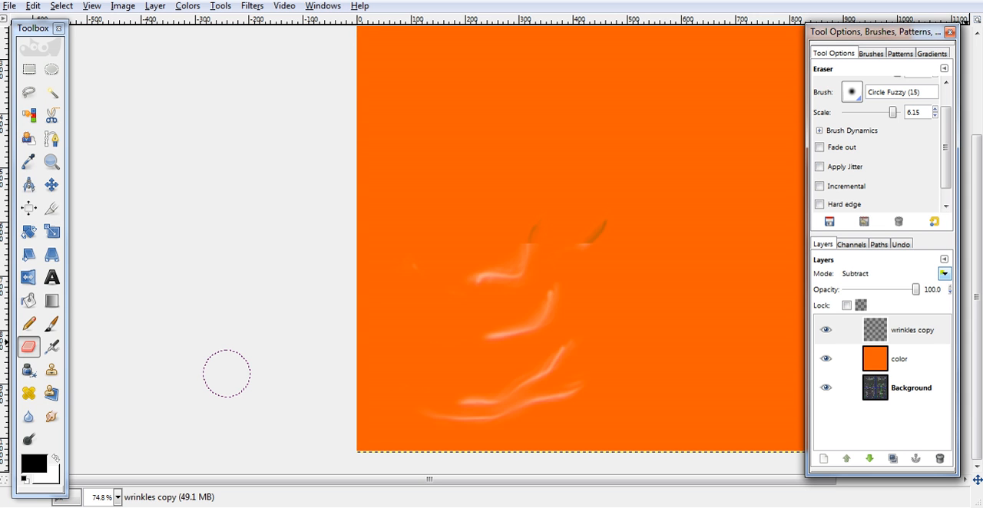
scroll(945, 275, "up", 6)
scroll(945, 274, "up", 1)
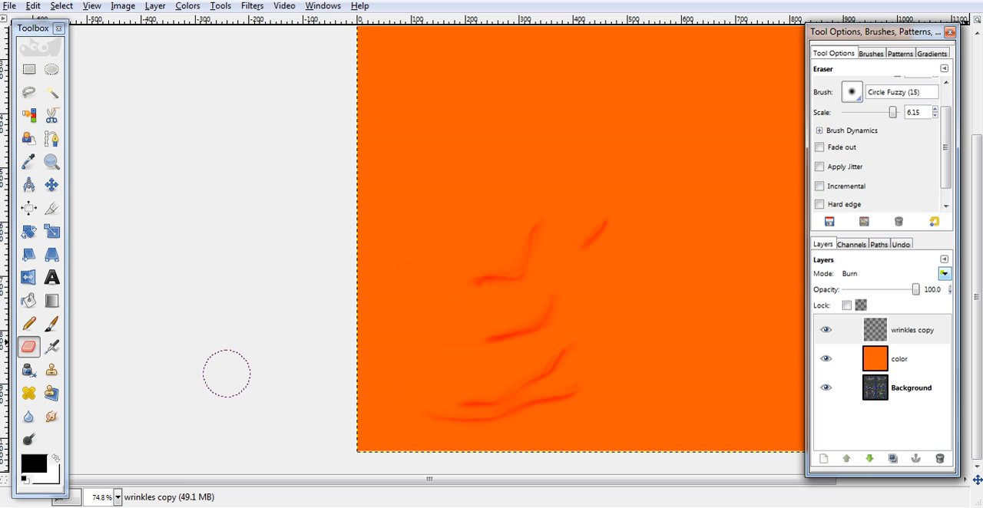
scroll(945, 274, "up", 2)
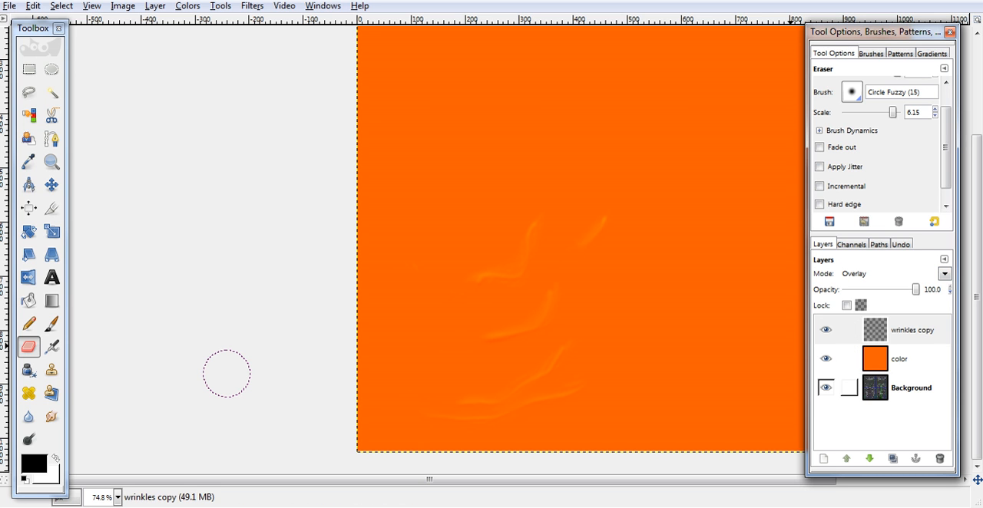
- With the color layer lowered to 49.5 opacity, duplicate the wrinkles copy layer and move the duplicate slightly upward on the shirt front
left_click(845, 359)
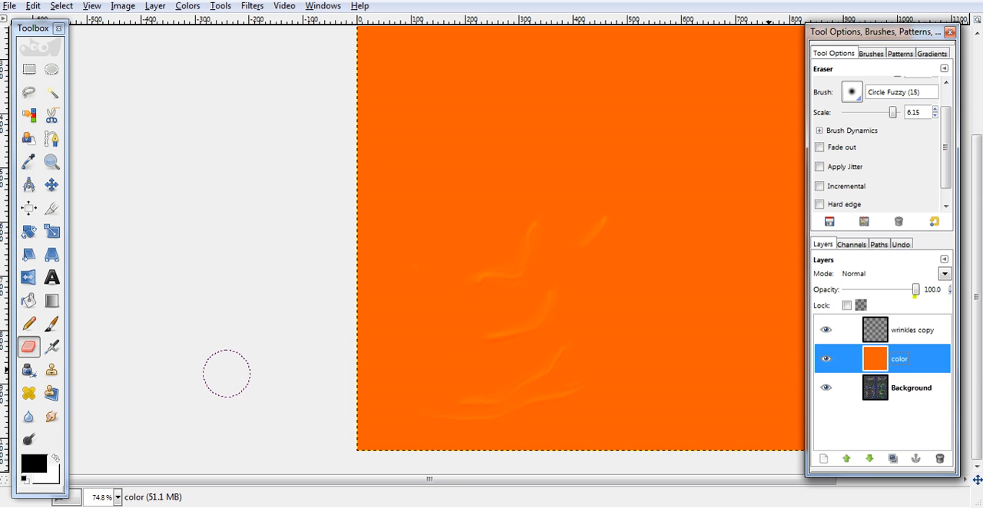
left_click_drag(916, 290, 880, 289)
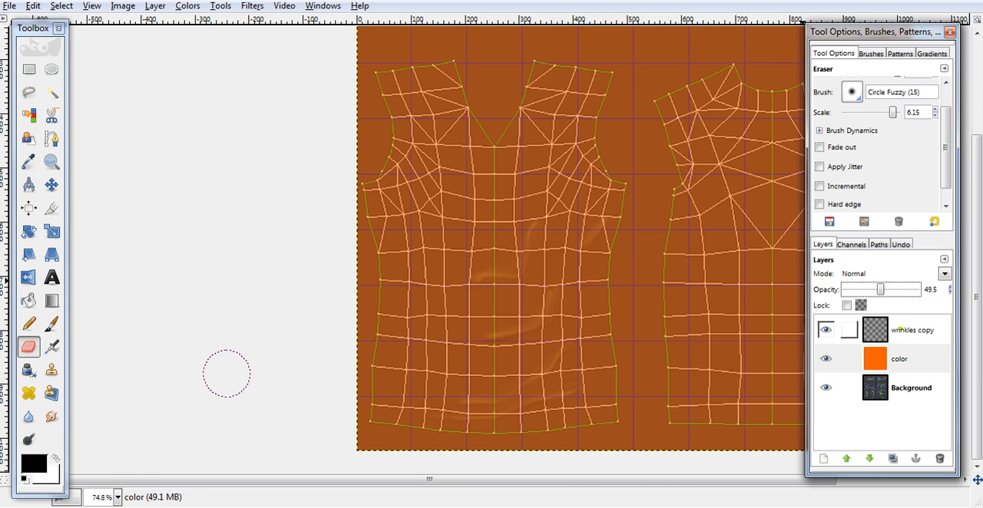
left_click(845, 330)
left_click(893, 458)
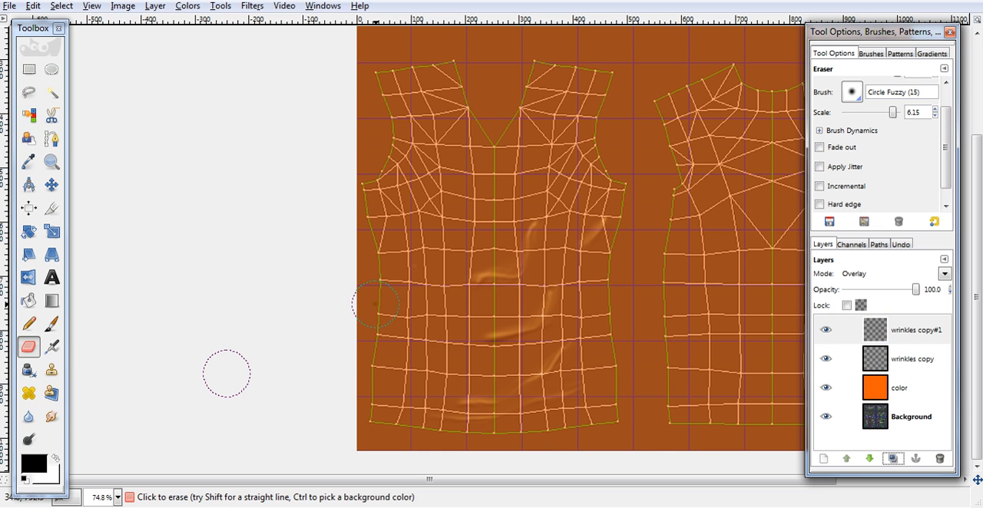
key("m")
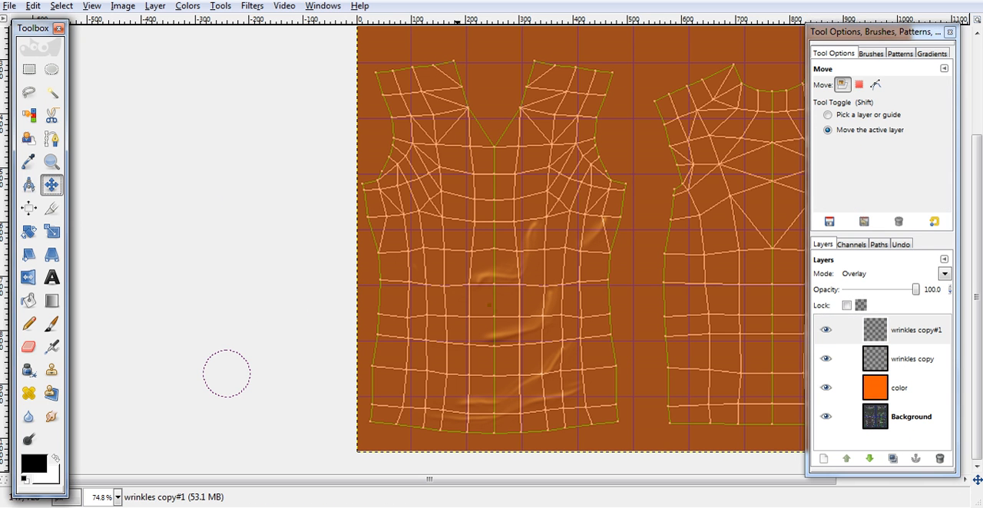
left_click_drag(507, 325, 505, 286)
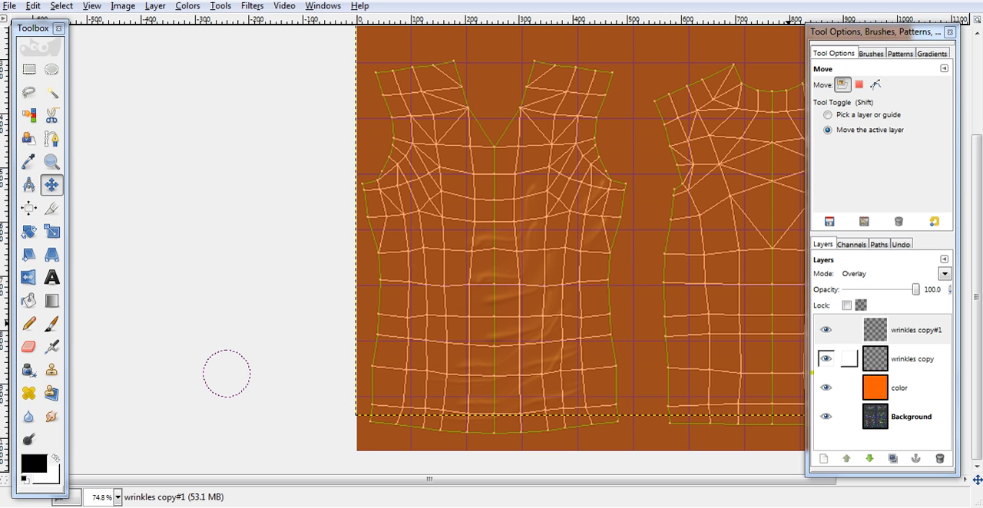
- Set the color layer's opacity back to 100
left_click(900, 388)
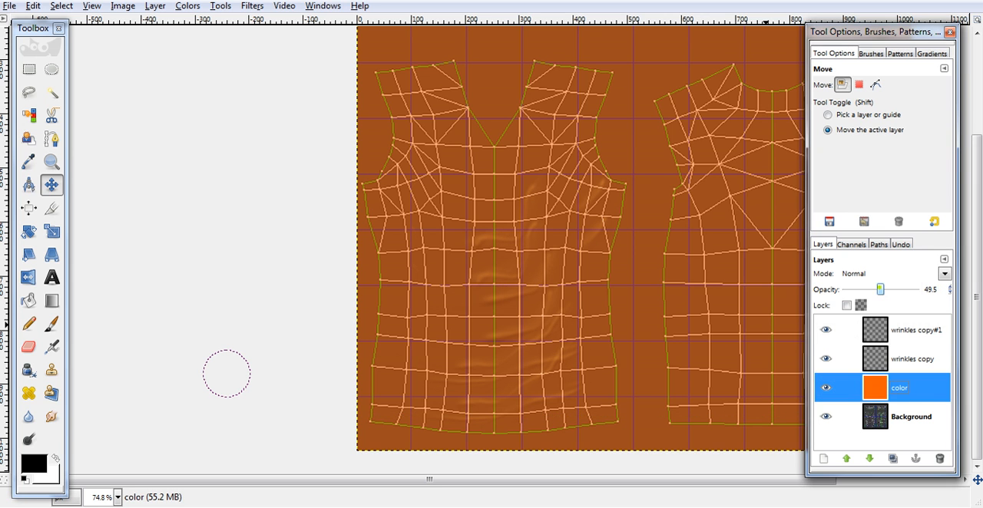
left_click_drag(880, 289, 918, 290)
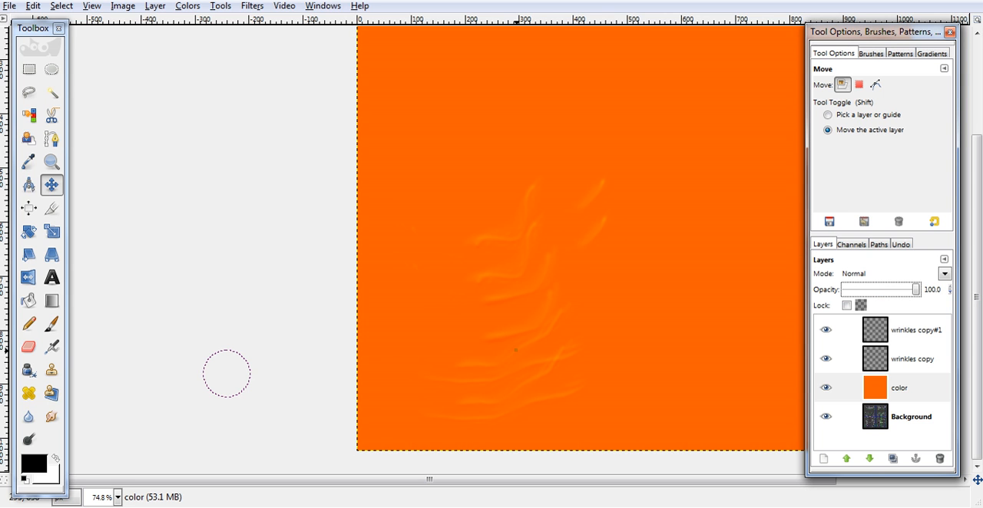
- Erase the part of the wrinkles copy layer where its lower wrinkle crosses the duplicated one, using the Eraser at brush scale 6.15
left_click(29, 346)
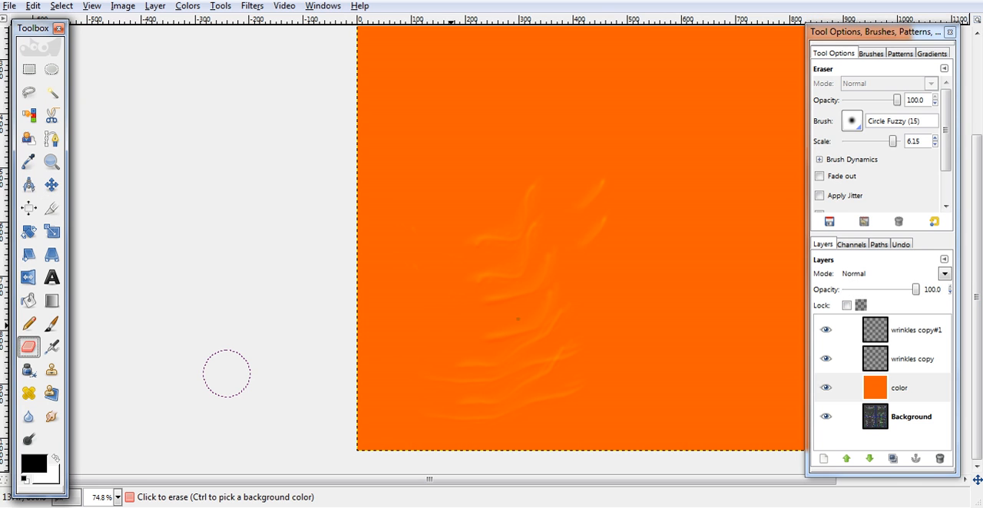
left_click(555, 350)
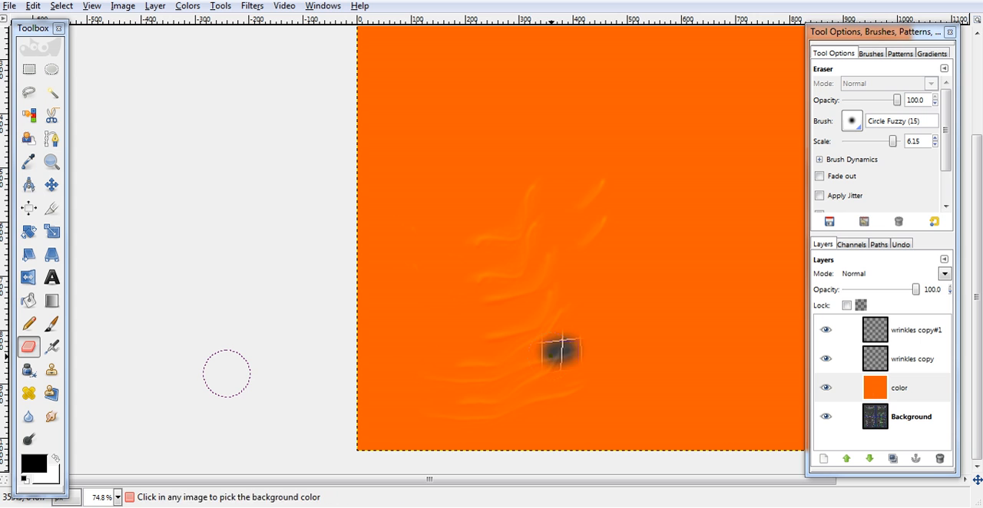
key("ctrl+z")
left_click(845, 359)
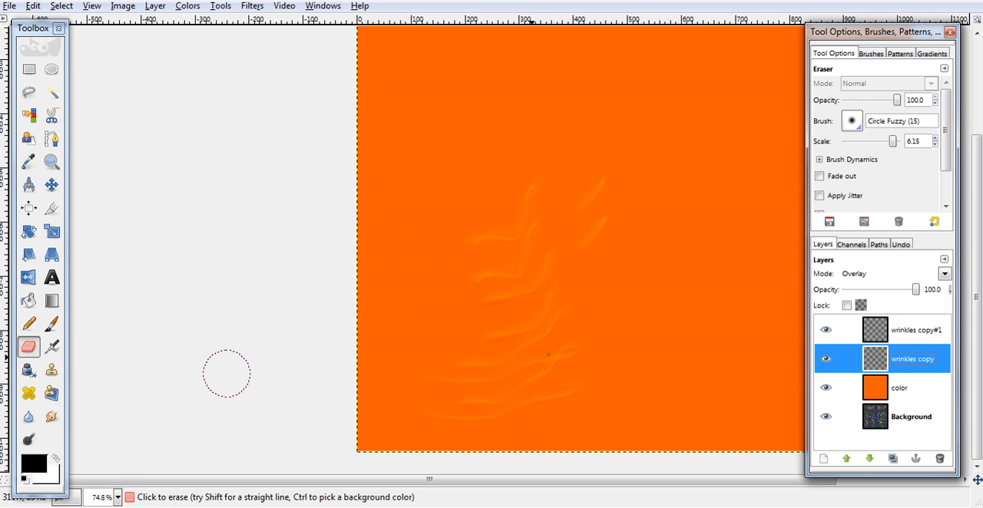
left_click(553, 356)
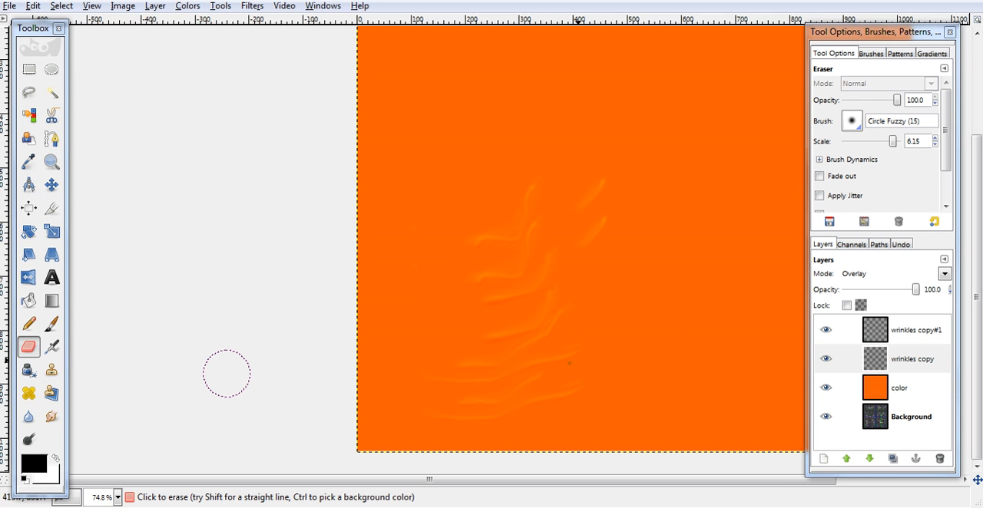